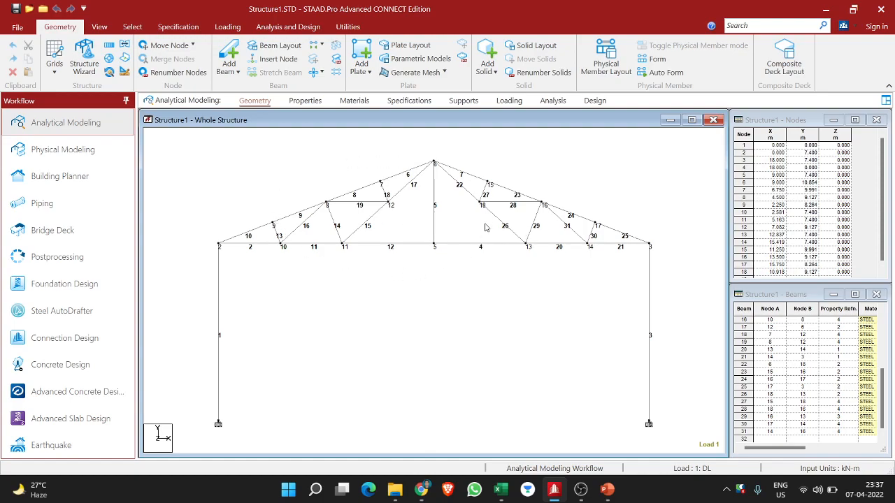
Examine the defined load cases and load combinations and the steel design commands for the truss frame.
{"action": "left_click", "coordinate": [510, 101]}
{"action": "left_click", "coordinate": [690, 141]}
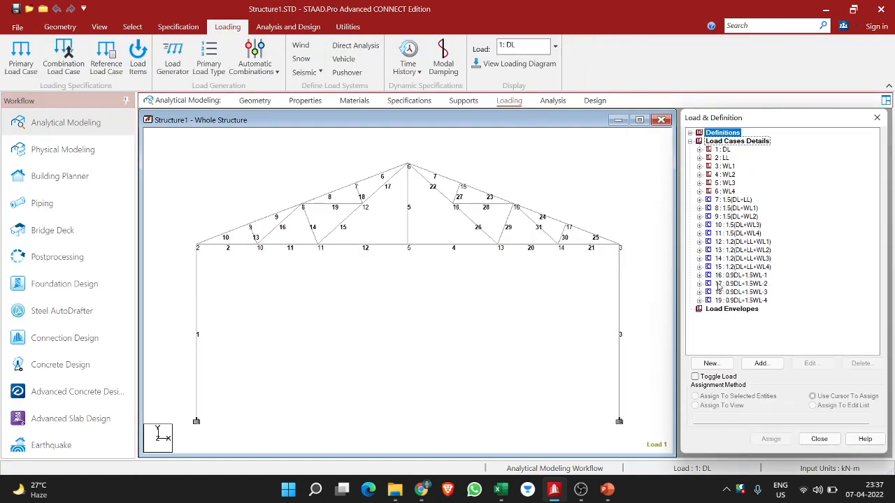
{"action": "left_click", "coordinate": [416, 105]}
{"action": "left_click", "coordinate": [591, 103]}
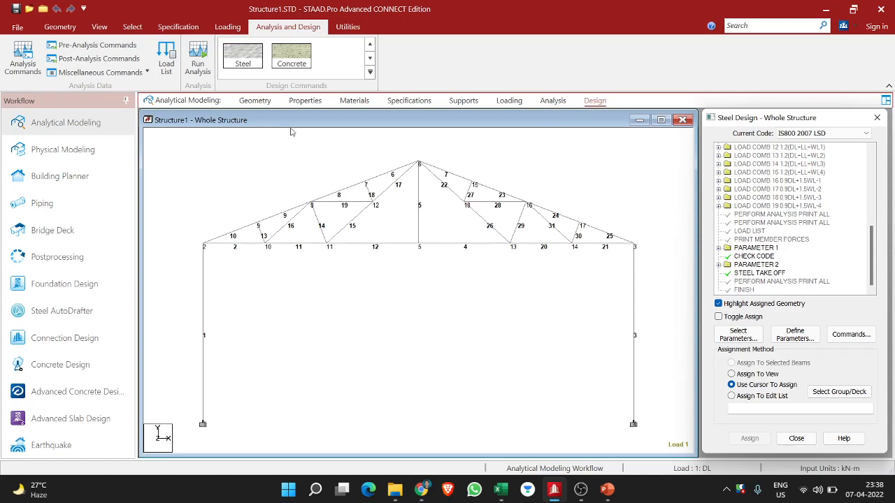
Run the analysis of the structure and close the run report, staying in modeling mode.
{"action": "left_click", "coordinate": [552, 100]}
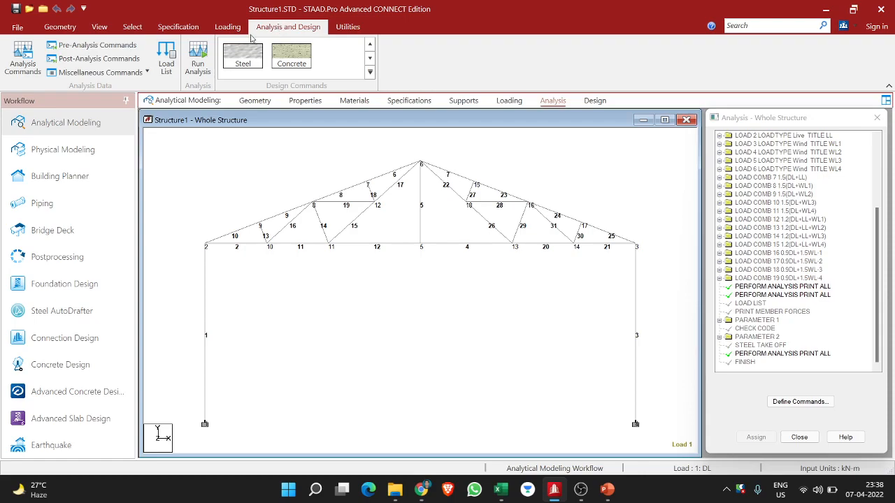
{"action": "left_click", "coordinate": [193, 65]}
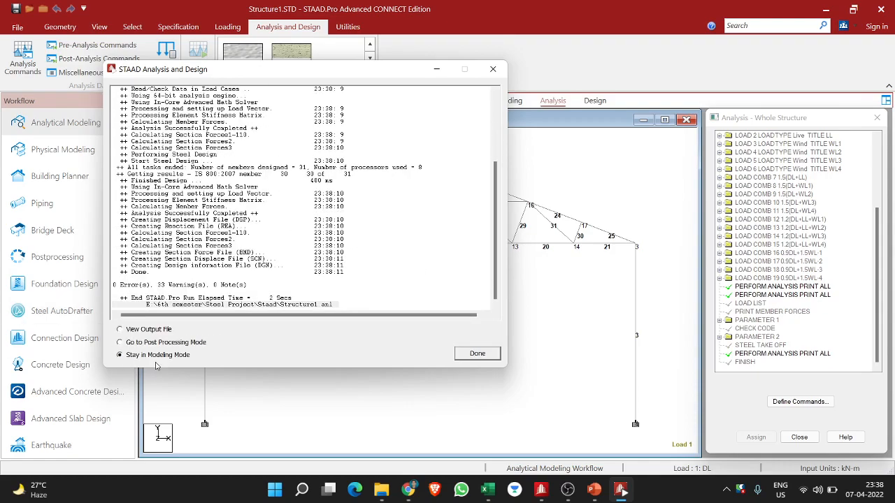
{"action": "left_click", "coordinate": [466, 354]}
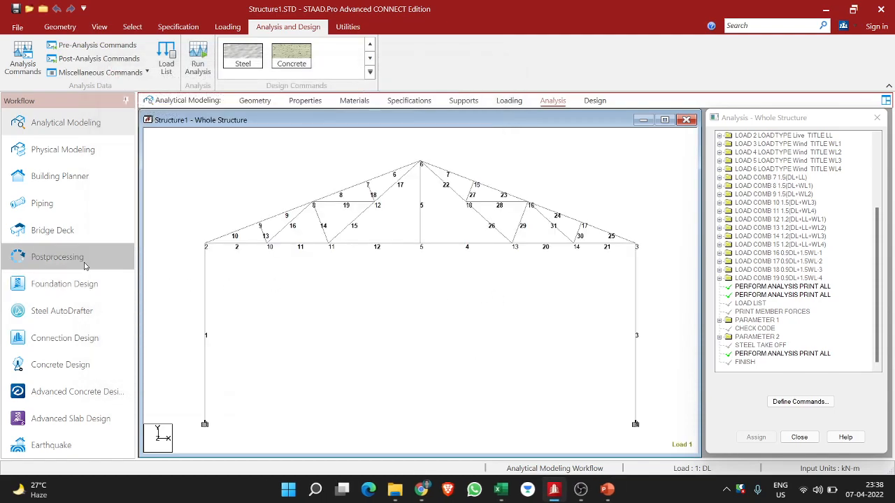
Enter the Postprocessing workflow and turn off the displacement diagram.
{"action": "left_click", "coordinate": [58, 257]}
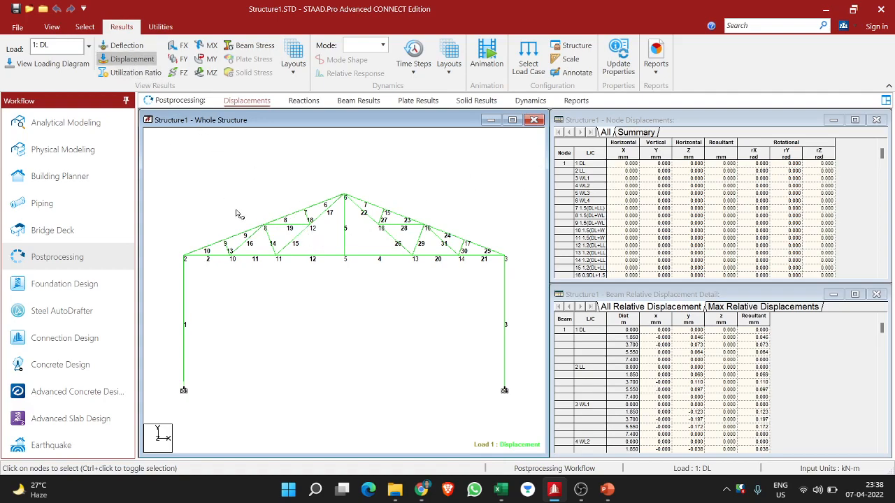
{"action": "left_click", "coordinate": [132, 62]}
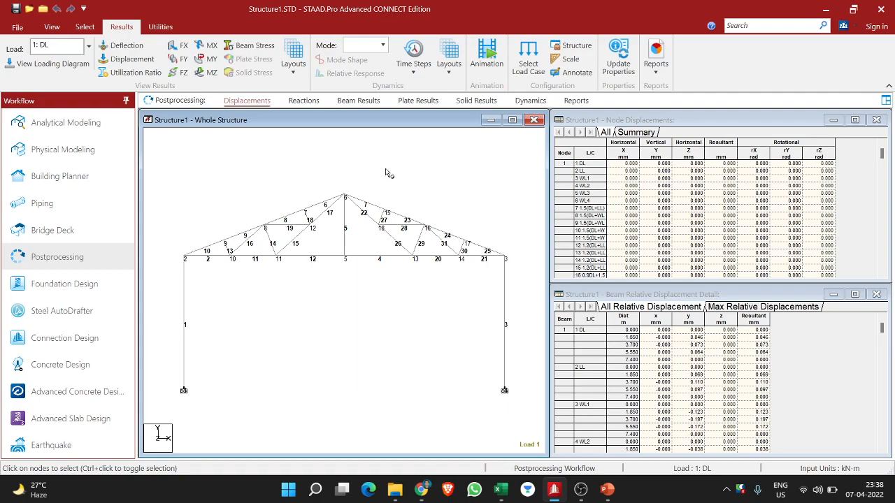
Try to create a Beam End Forces report without selecting any beams.
{"action": "left_click", "coordinate": [655, 60]}
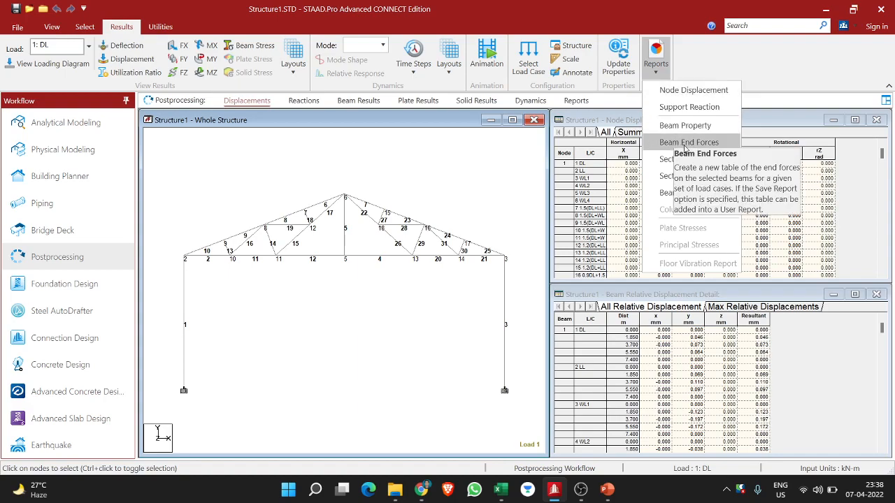
{"action": "left_click", "coordinate": [685, 143]}
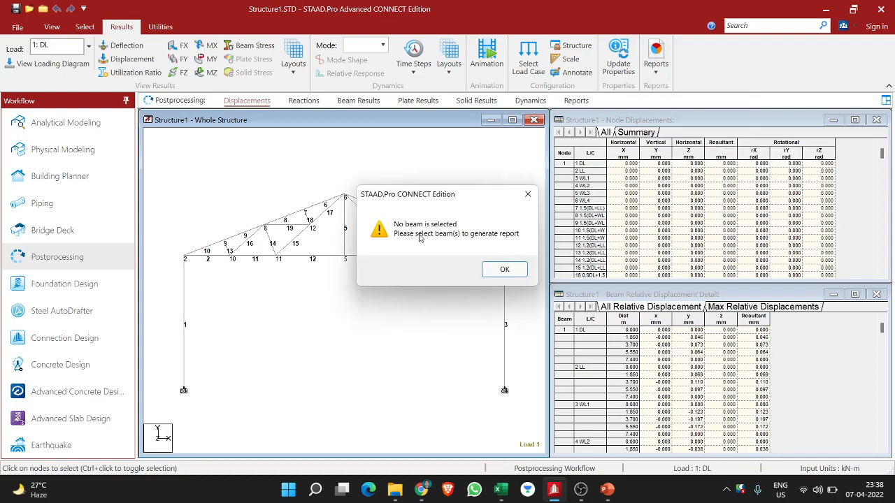
{"action": "left_click", "coordinate": [504, 271]}
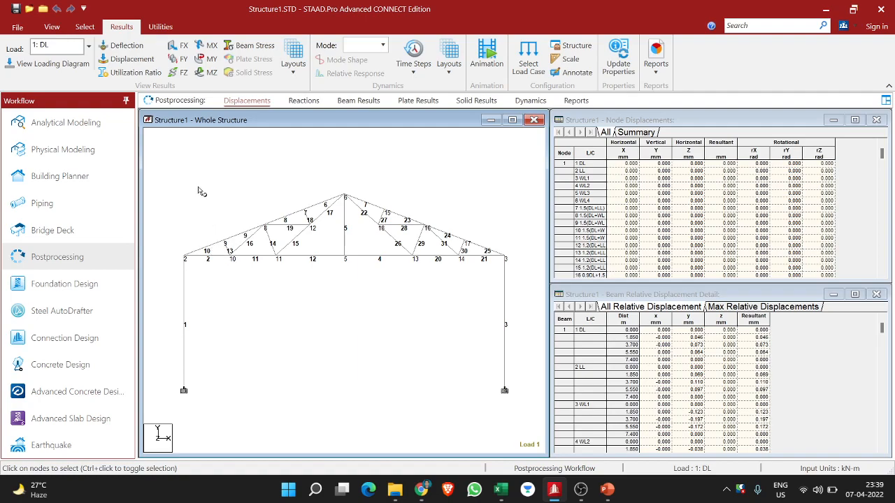
Activate the beam cursor and select rafter beam 10 of the truss.
{"action": "left_click", "coordinate": [224, 242]}
{"action": "left_click", "coordinate": [265, 228]}
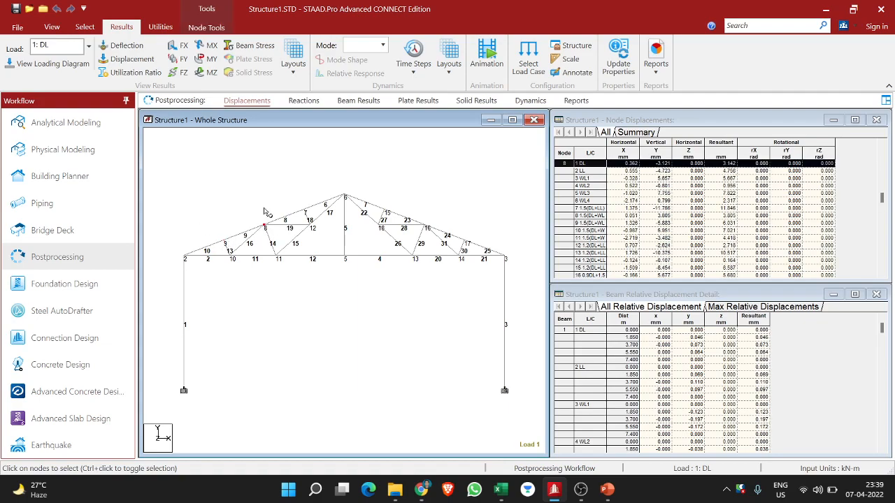
{"action": "left_click", "coordinate": [85, 27]}
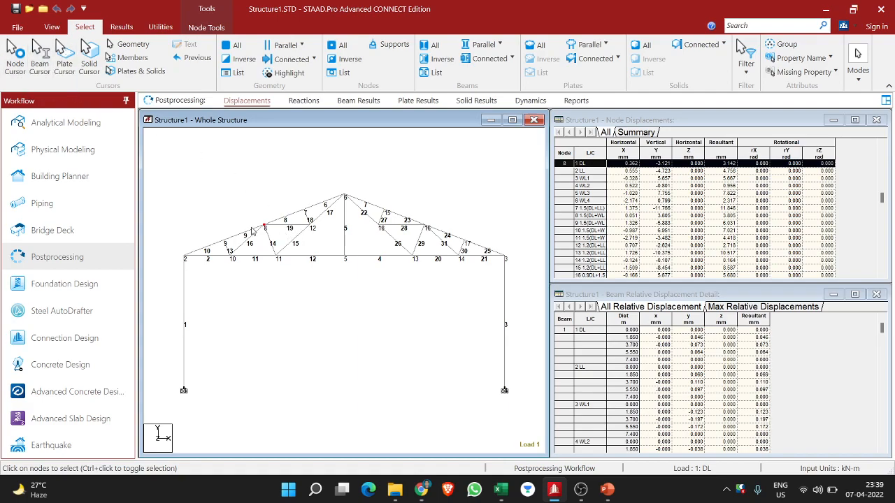
{"action": "left_click", "coordinate": [208, 251]}
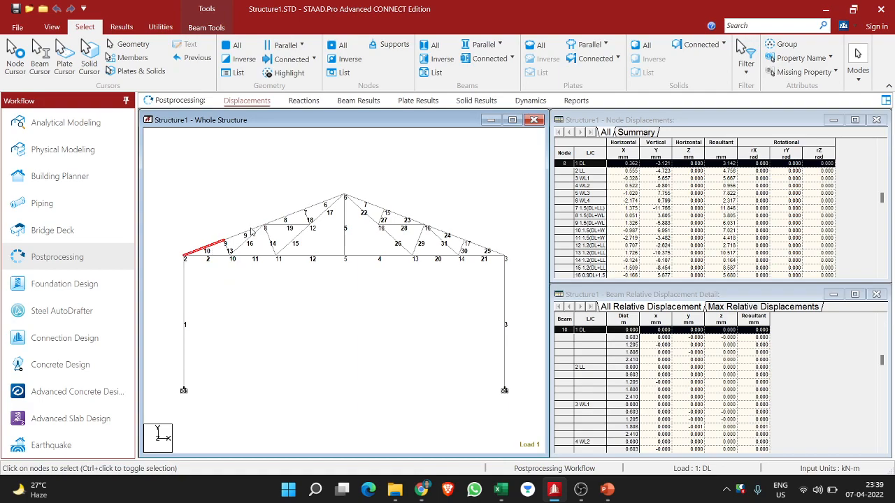
Clear the single-beam selection and window-select all truss members, leaving out columns 1 and 3.
{"action": "left_click", "coordinate": [121, 27]}
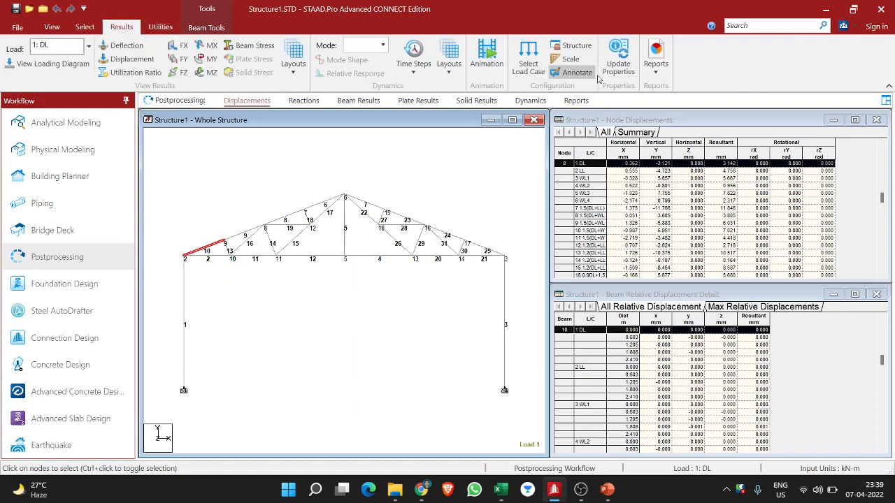
{"action": "left_click", "coordinate": [656, 66]}
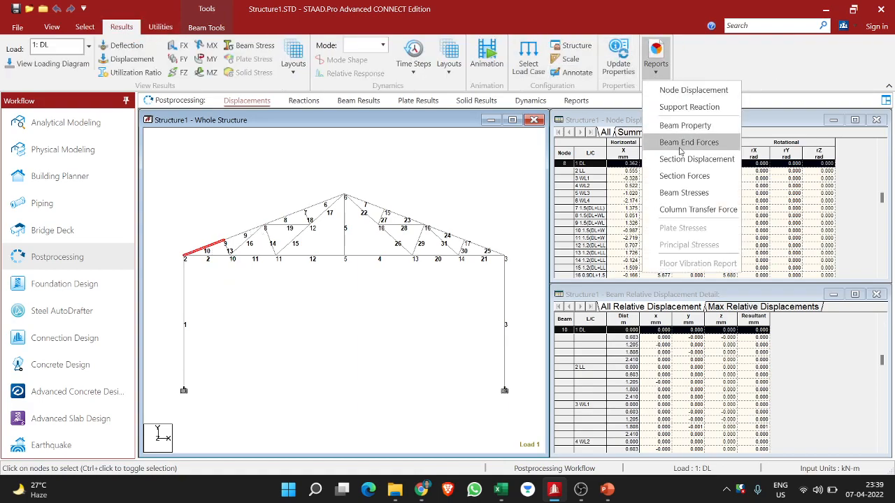
{"action": "left_click", "coordinate": [257, 187]}
{"action": "left_click", "coordinate": [235, 198]}
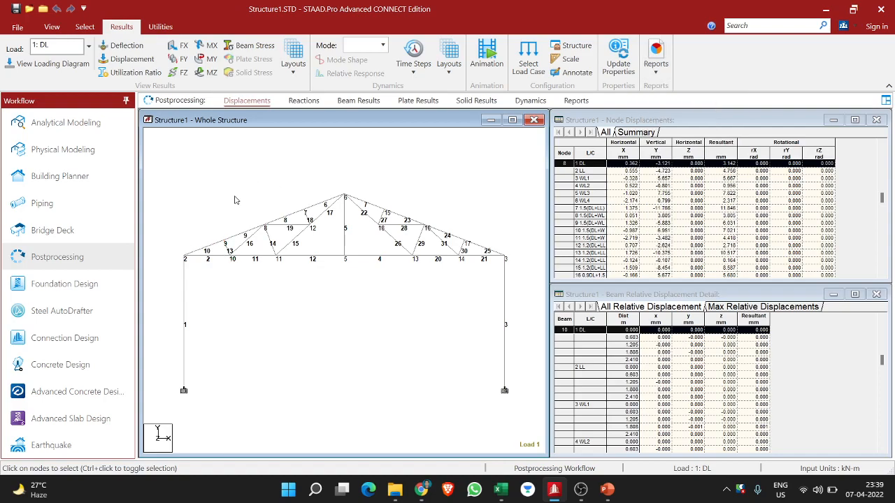
{"action": "left_click_drag", "start_coordinate": [161, 194], "coordinate": [523, 273]}
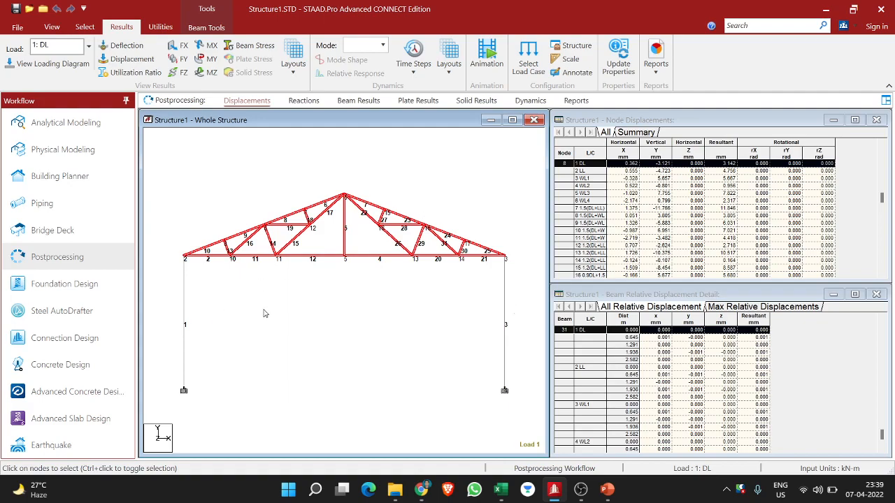
Create a Beam End Forces report for the selected members, sorted by Axial Force from high to low.
{"action": "left_click", "coordinate": [650, 72]}
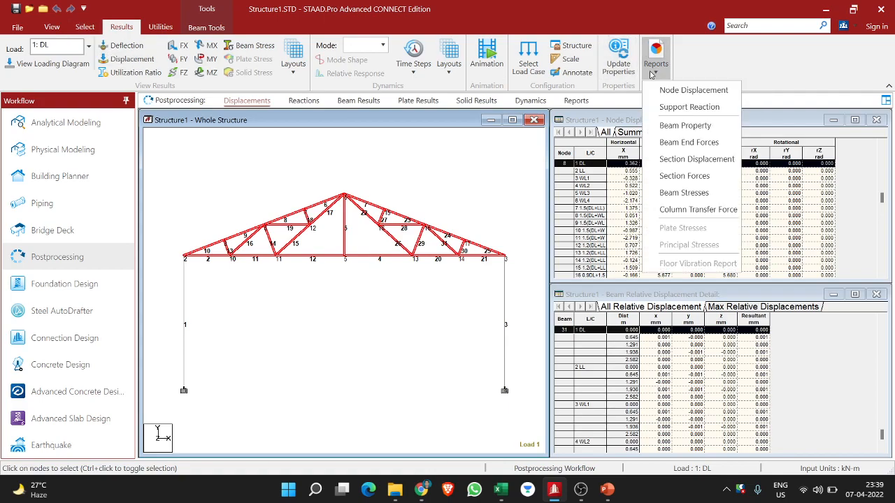
{"action": "left_click", "coordinate": [689, 142]}
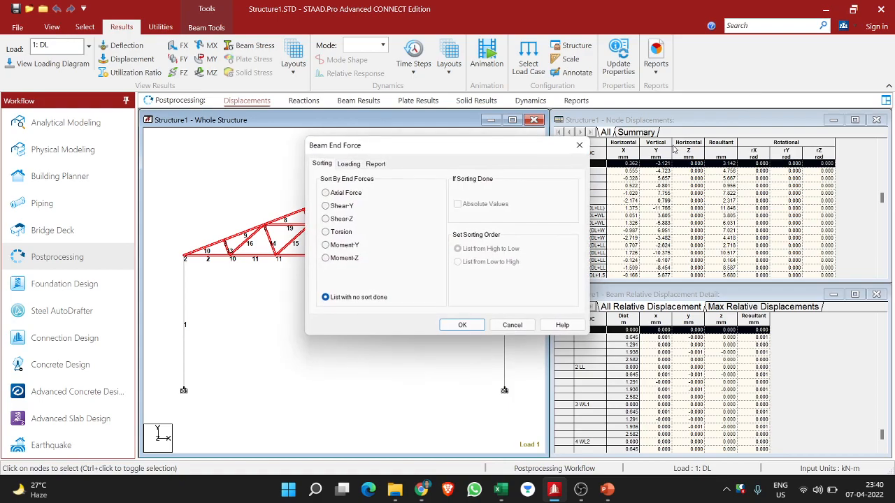
{"action": "left_click", "coordinate": [325, 194]}
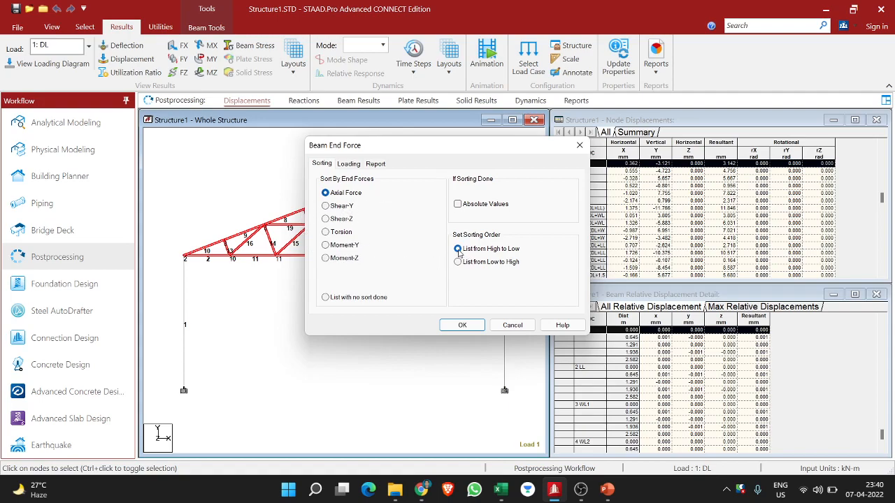
{"action": "left_click", "coordinate": [471, 323]}
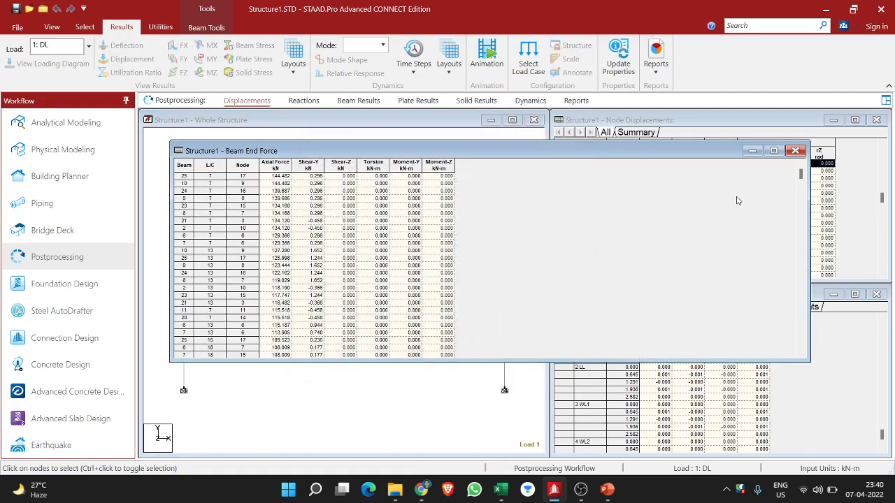
Maximize the Beam End Force table and copy all of its contents including the headers.
{"action": "left_click", "coordinate": [773, 150]}
{"action": "scroll", "coordinate": [168, 185], "scroll_direction": "down", "scroll_amount": 2}
{"action": "scroll", "coordinate": [171, 187], "scroll_direction": "up", "scroll_amount": 1}
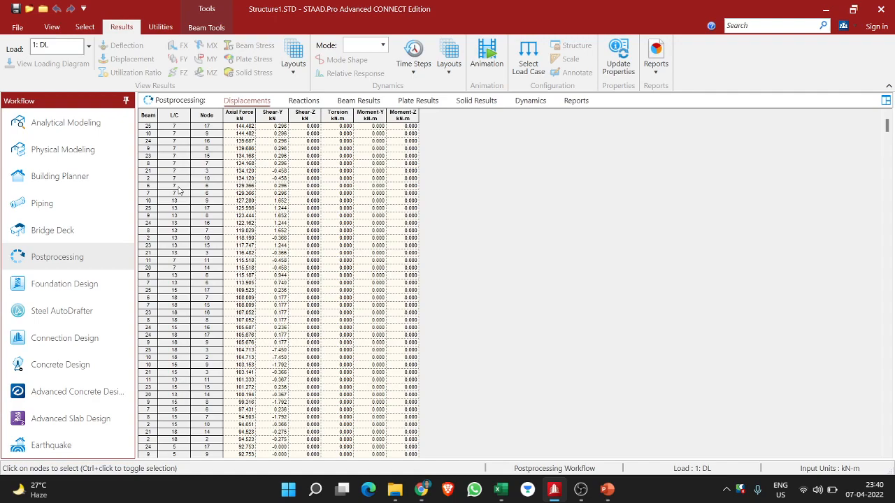
{"action": "left_click", "coordinate": [146, 117]}
{"action": "left_click", "coordinate": [144, 117]}
{"action": "left_click", "coordinate": [144, 113]}
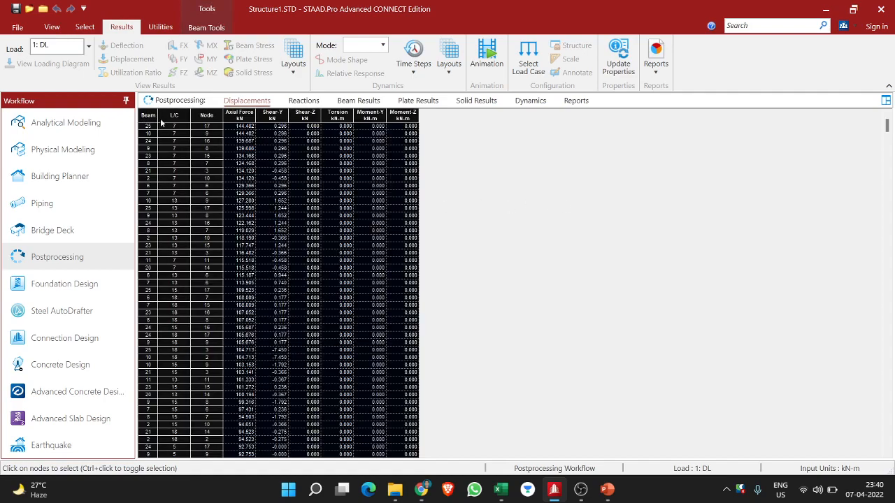
{"action": "right_click", "coordinate": [152, 120]}
{"action": "left_click", "coordinate": [174, 137]}
Switch to the Book1 workbook in Excel and add a new worksheet.
{"action": "mouse_move", "coordinate": [499, 491]}
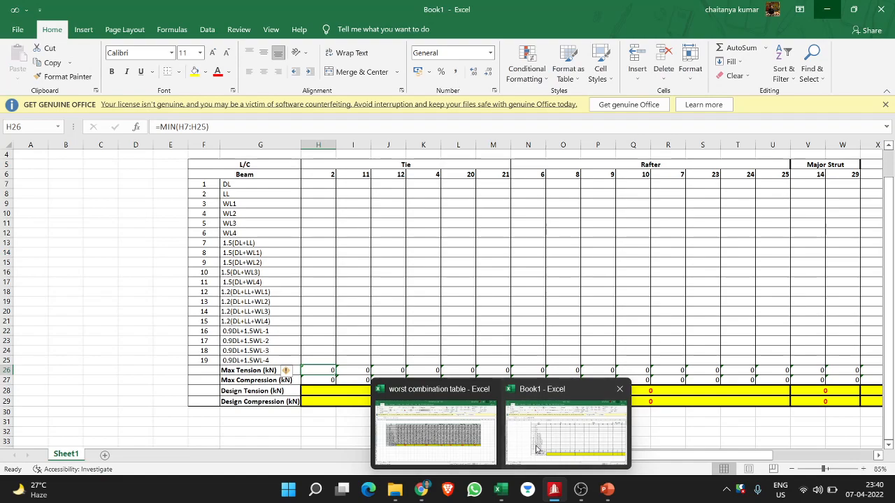
{"action": "left_click", "coordinate": [528, 440]}
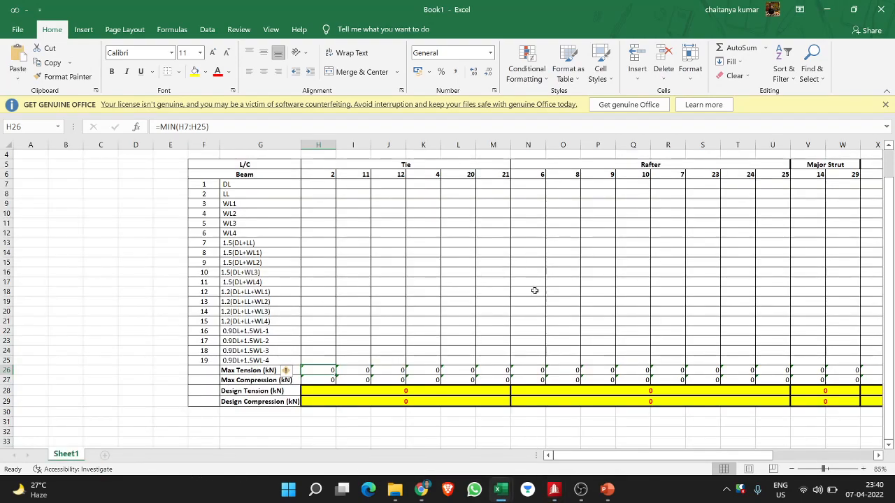
{"action": "mouse_move", "coordinate": [691, 453]}
{"action": "left_mouse_down"}
{"action": "mouse_move", "coordinate": [790, 455]}
{"action": "mouse_move", "coordinate": [678, 458]}
{"action": "left_mouse_up"}
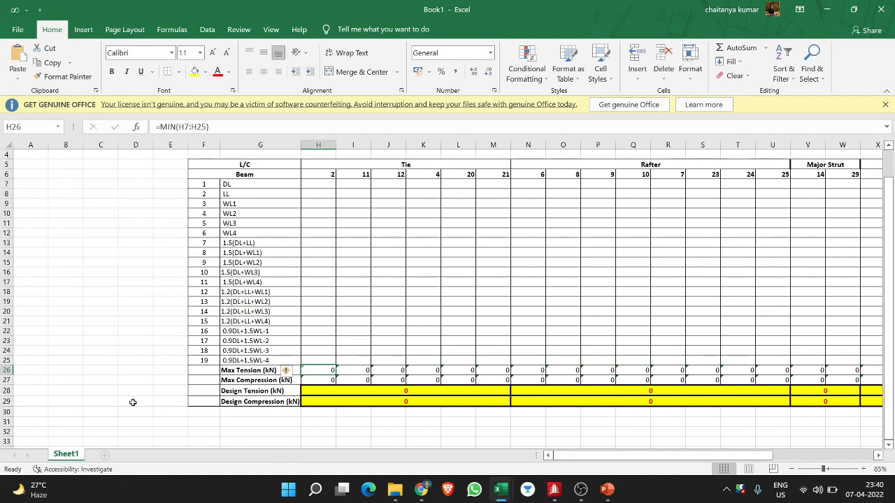
{"action": "left_click", "coordinate": [105, 457]}
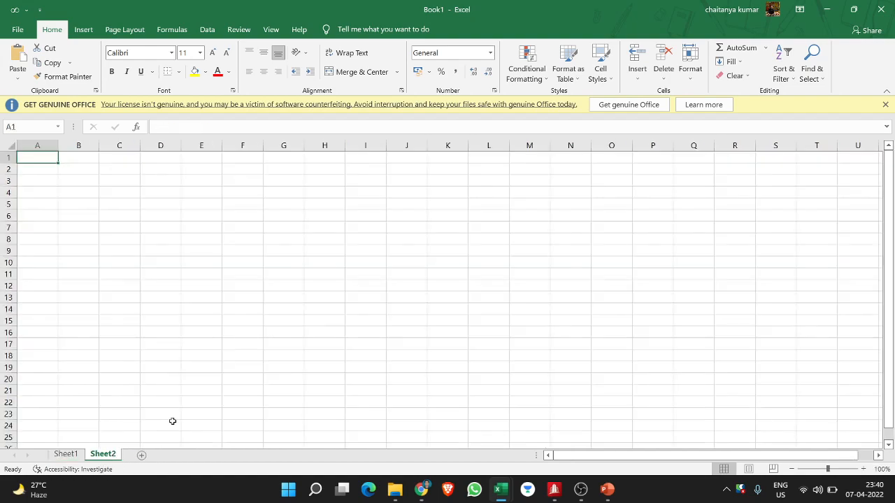
Paste the copied beam end force table into the new sheet starting at cell E4.
{"action": "left_click", "coordinate": [179, 205]}
{"action": "left_click", "coordinate": [209, 192]}
{"action": "right_click", "coordinate": [214, 193]}
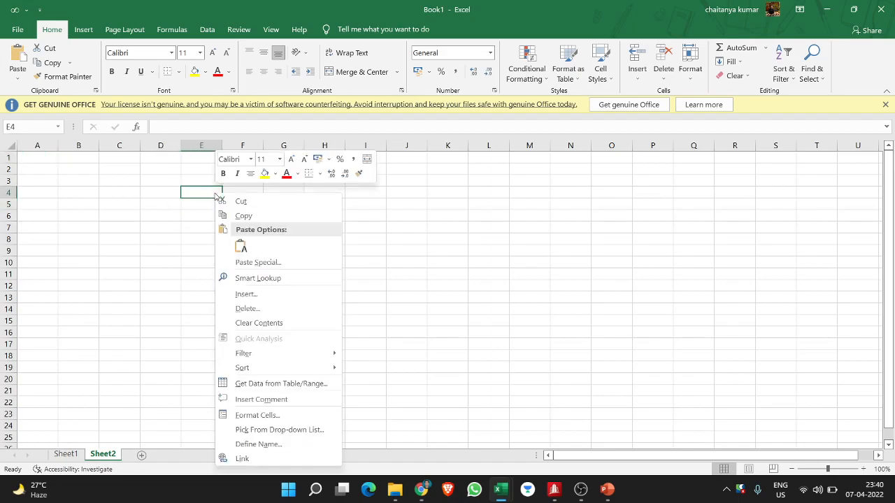
{"action": "left_click", "coordinate": [241, 246]}
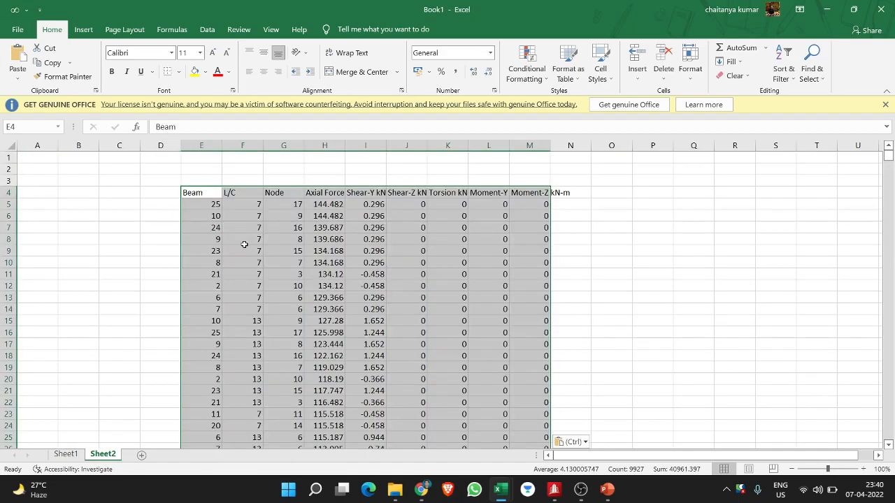
{"action": "left_click", "coordinate": [634, 226]}
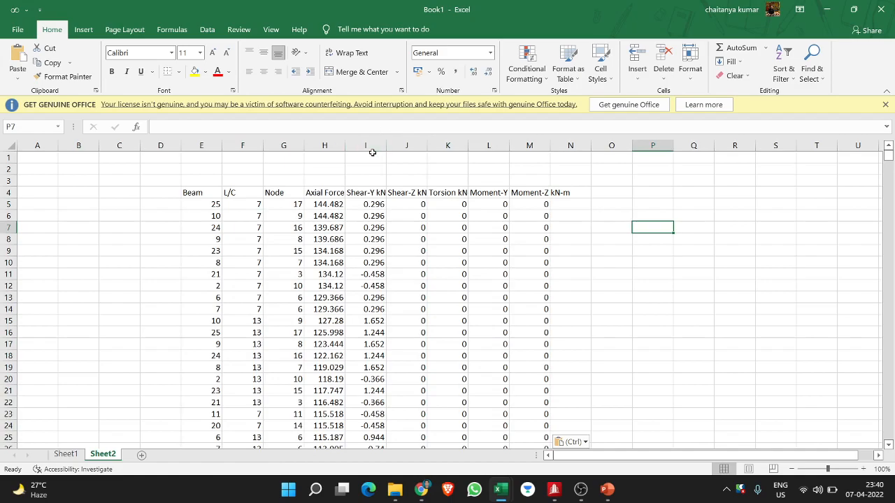
Remove the shear, torsion and moment data in columns I to N.
{"action": "left_click_drag", "start_coordinate": [365, 144], "coordinate": [559, 241]}
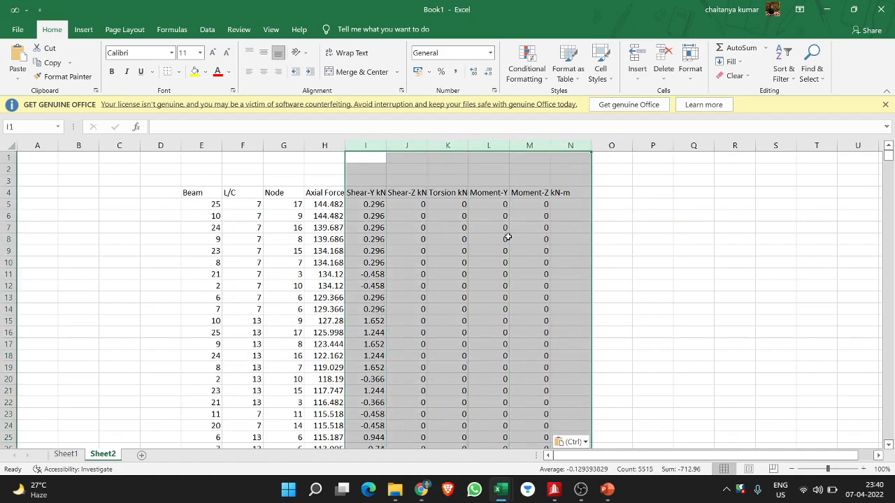
{"action": "right_click", "coordinate": [511, 238]}
{"action": "left_click", "coordinate": [553, 351]}
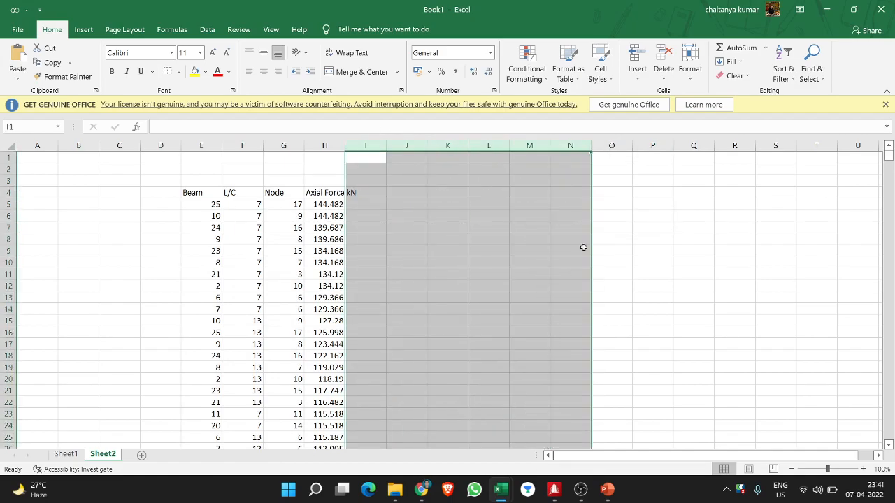
{"action": "left_click", "coordinate": [675, 239]}
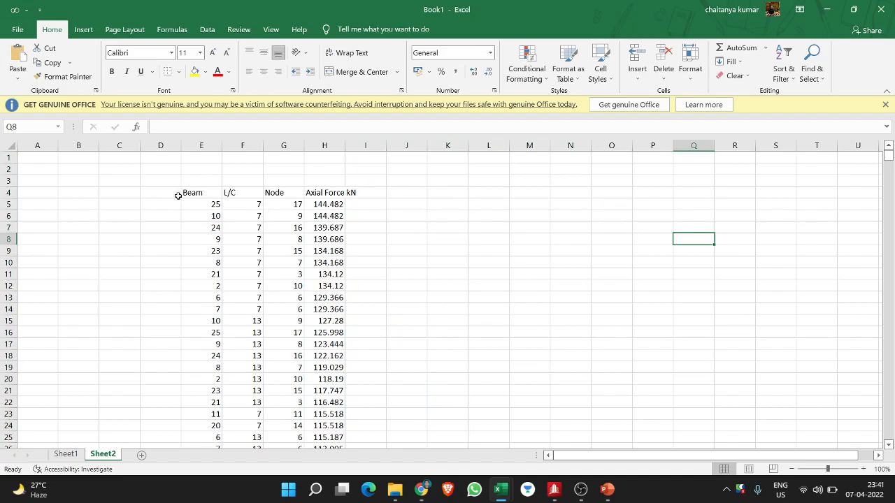
Add filters to the Beam, L/C, Node and Axial Force headers in row 4, filtering by the selected cell's value.
{"action": "left_click_drag", "start_coordinate": [183, 194], "coordinate": [334, 197]}
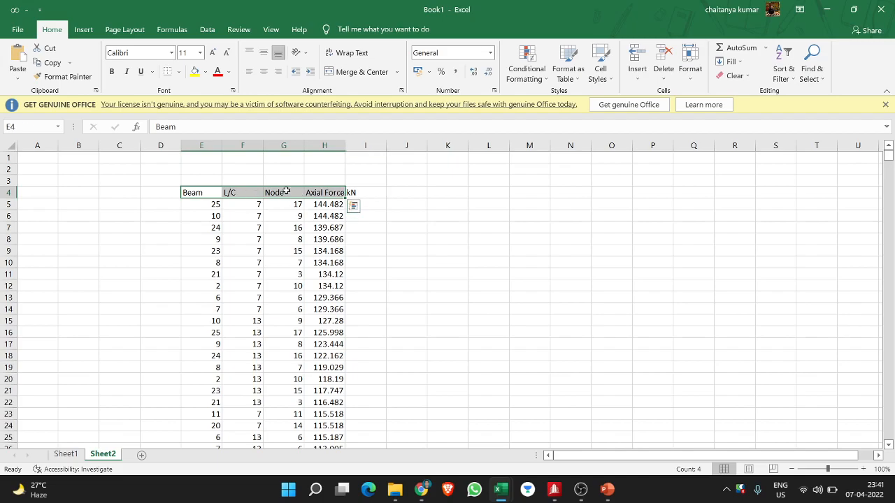
{"action": "right_click", "coordinate": [284, 195]}
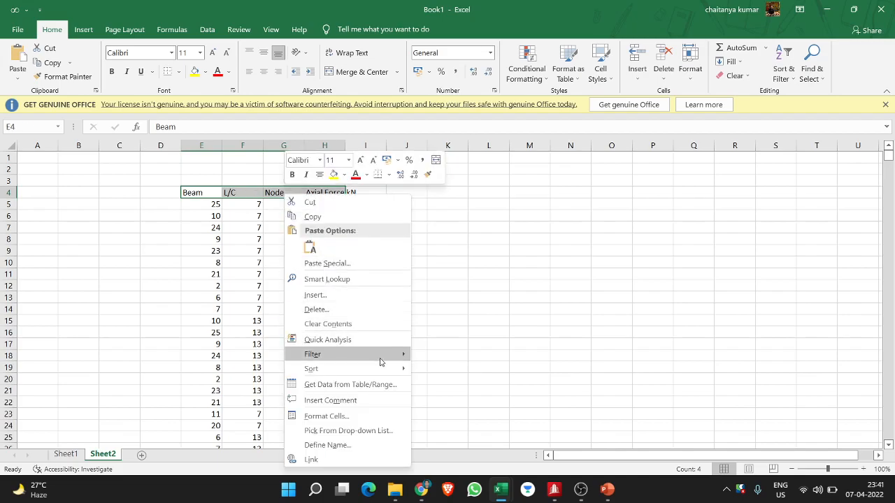
{"action": "mouse_move", "coordinate": [387, 355]}
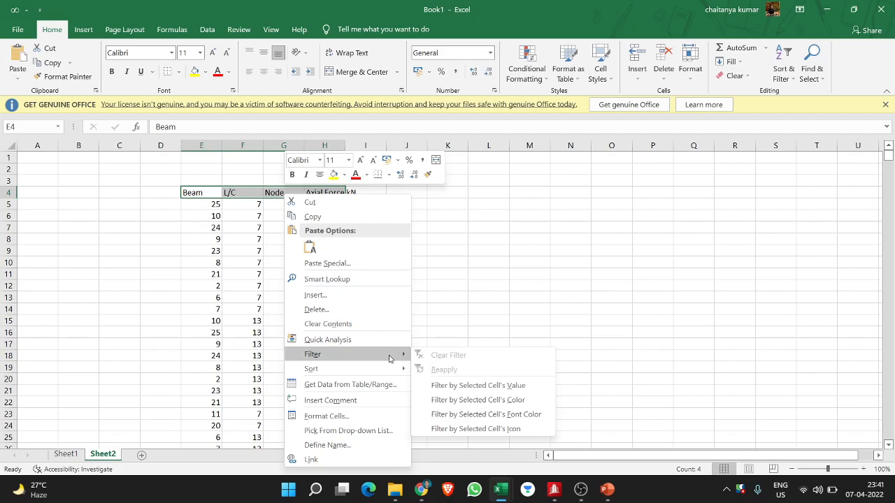
{"action": "left_click", "coordinate": [459, 385]}
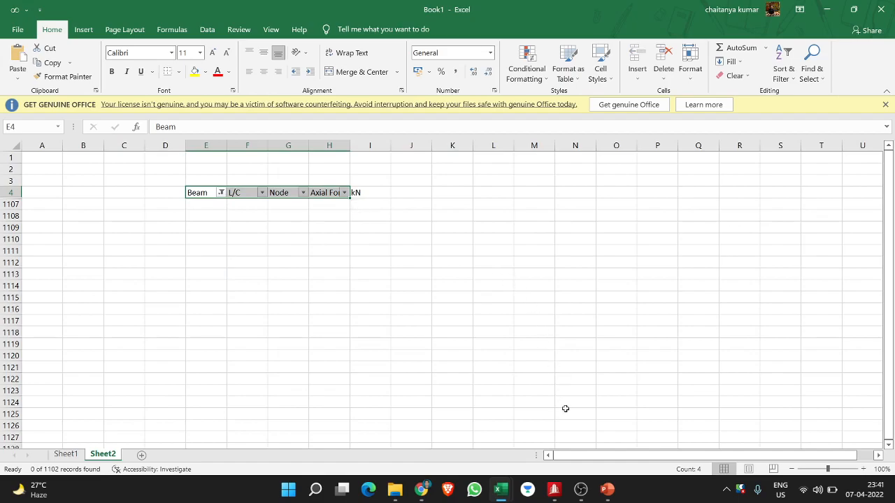
Examine member 2 and its end nodes in the STAAD.Pro analytical model alongside the Loads on Nodes slide in PowerPoint.
{"action": "mouse_move", "coordinate": [600, 488]}
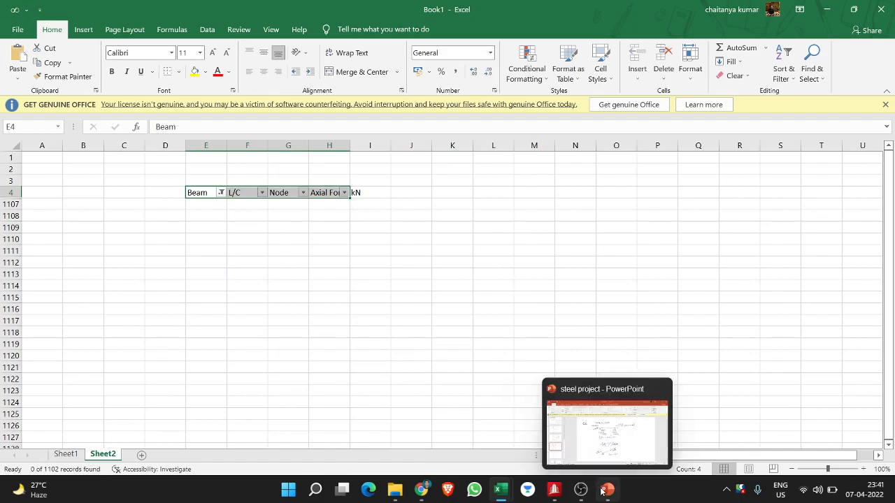
{"action": "left_click", "coordinate": [601, 491]}
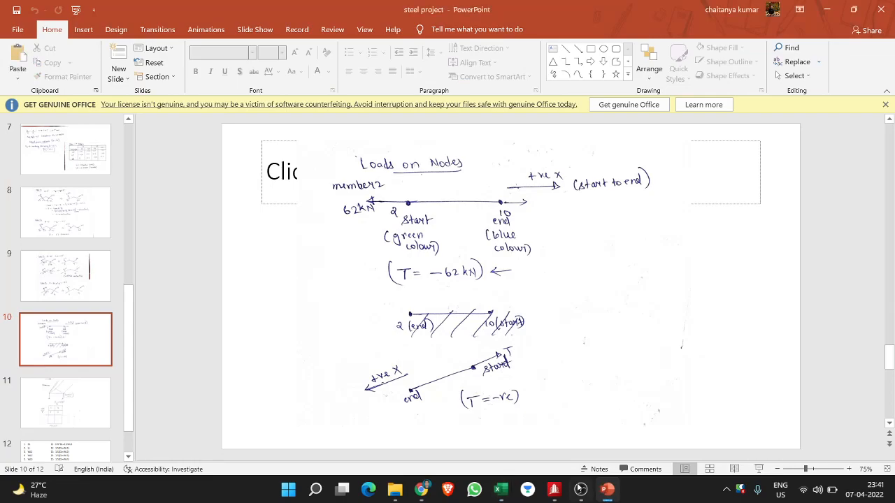
{"action": "left_click", "coordinate": [555, 491]}
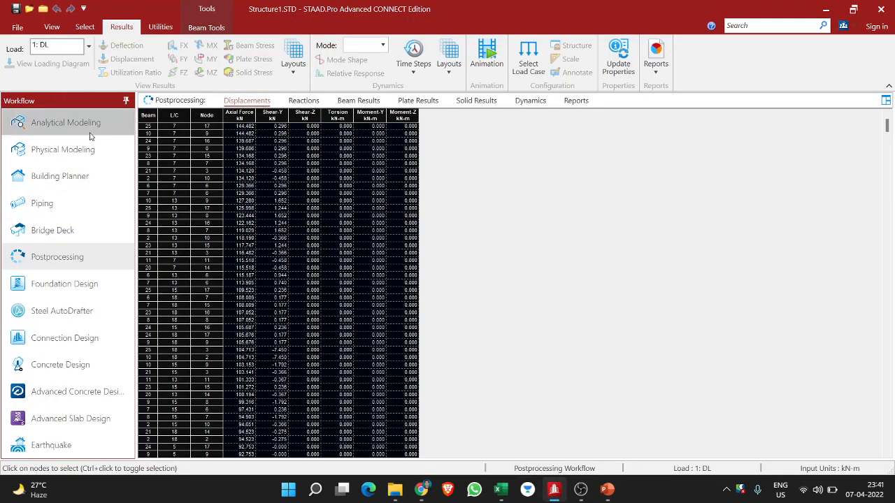
{"action": "left_click", "coordinate": [70, 123]}
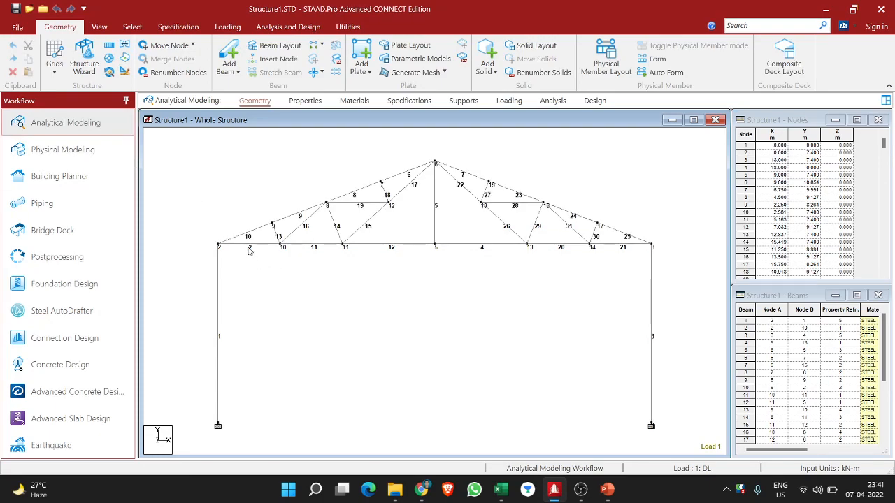
{"action": "scroll", "coordinate": [250, 252], "scroll_direction": "up", "scroll_amount": 1}
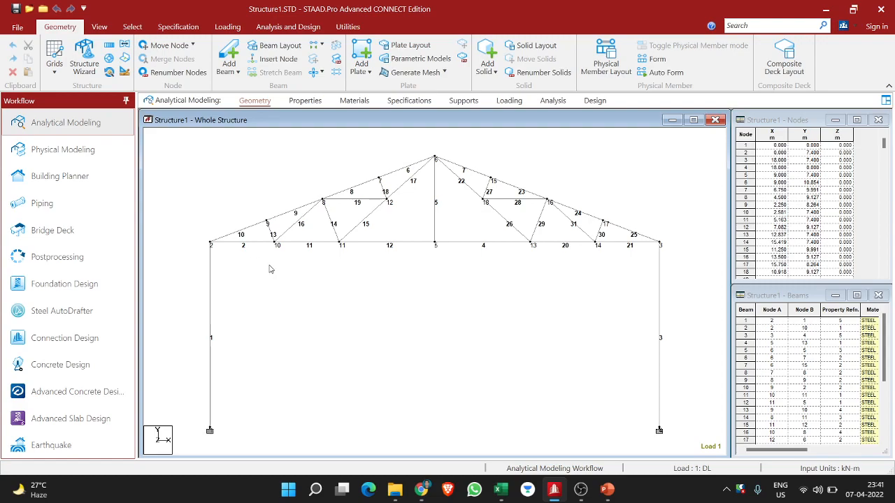
{"action": "left_click", "coordinate": [242, 244]}
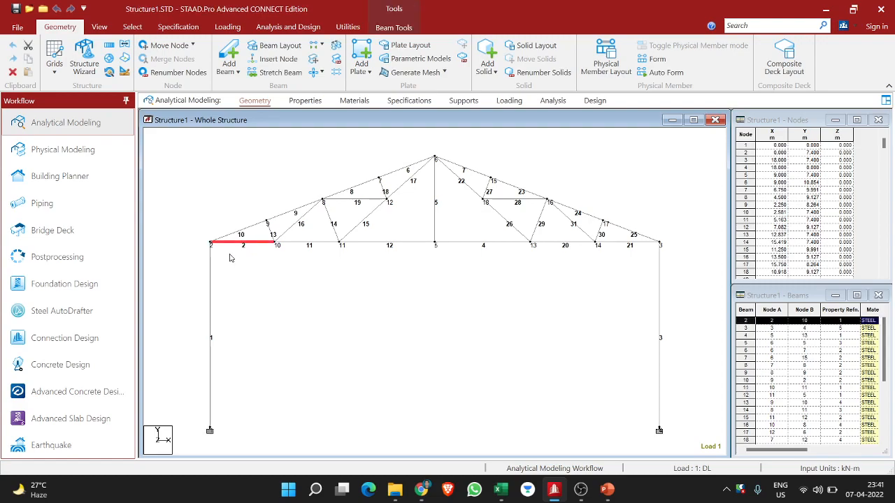
{"action": "left_click", "coordinate": [277, 281]}
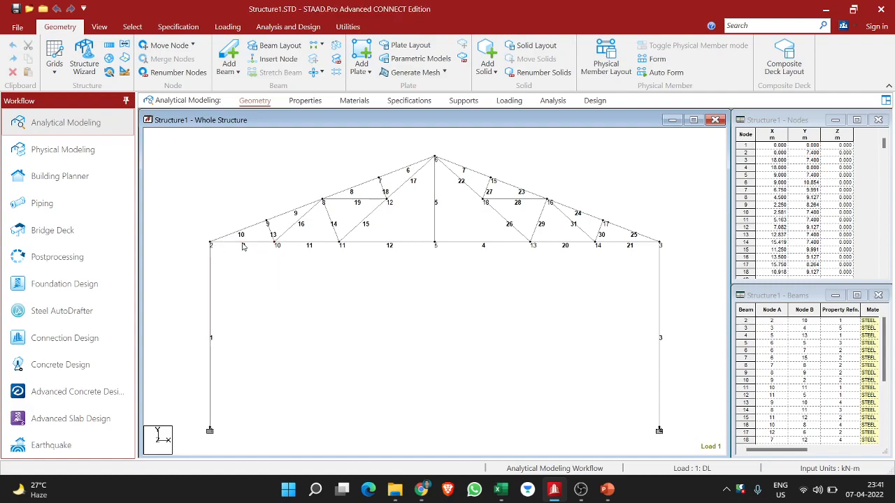
{"action": "mouse_move", "coordinate": [243, 246]}
{"action": "left_click", "coordinate": [615, 419]}
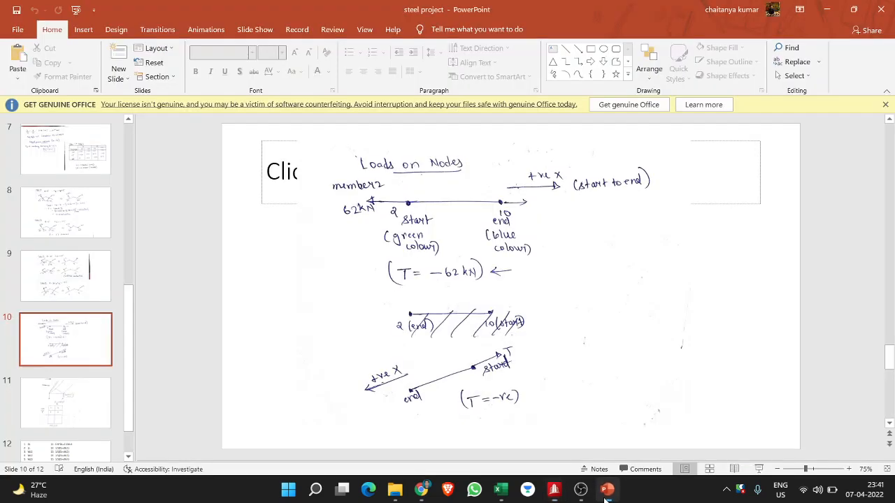
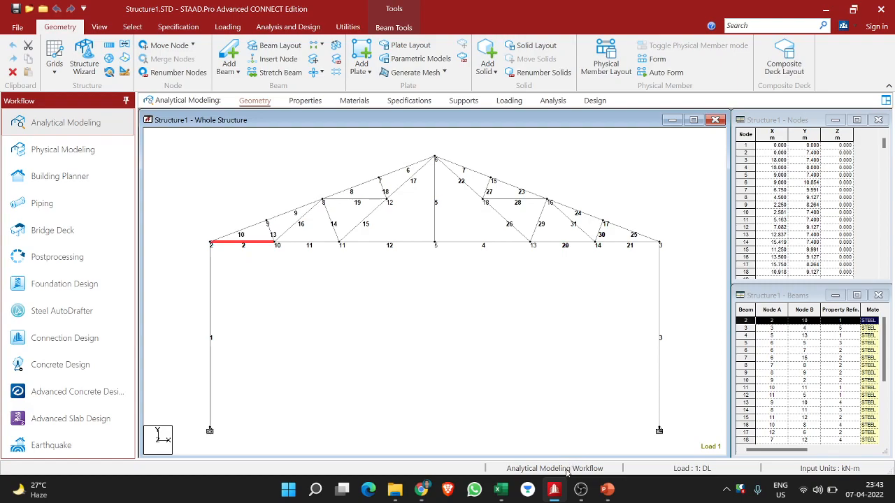
{"action": "left_click", "coordinate": [606, 489]}
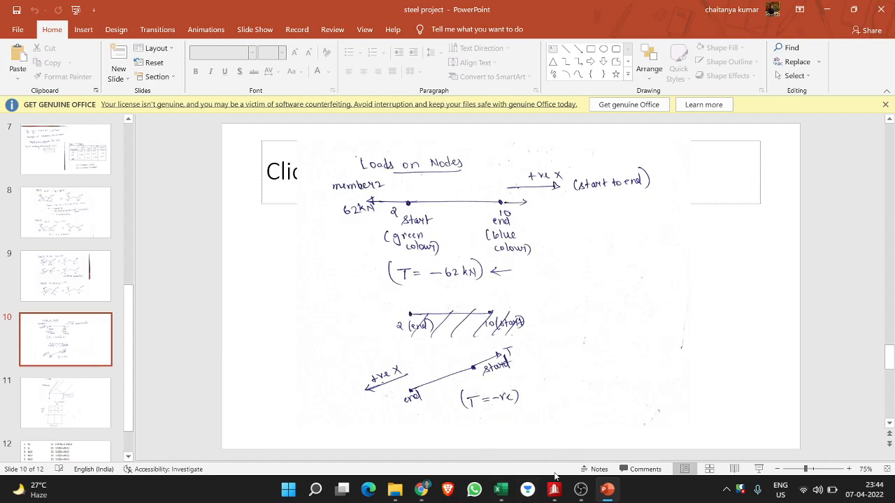
Switch to the Book1 workbook in Excel and filter the Beam column to show only beam 2.
{"action": "mouse_move", "coordinate": [500, 493]}
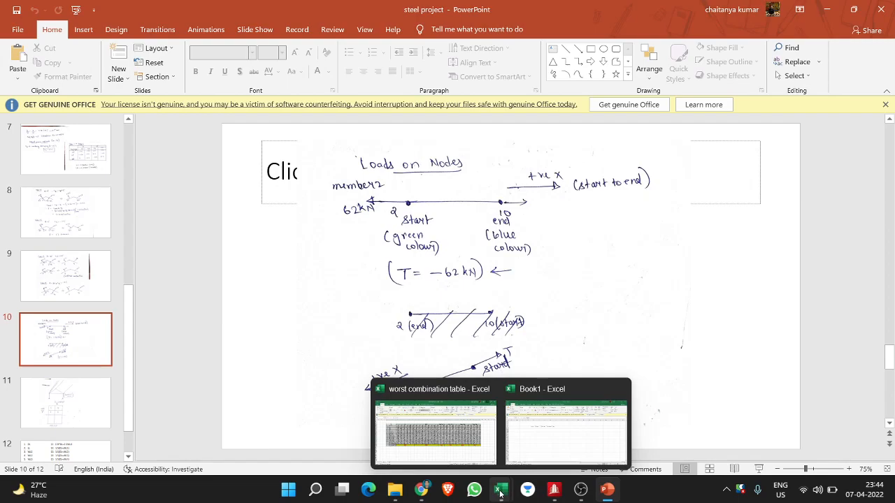
{"action": "left_click", "coordinate": [549, 457]}
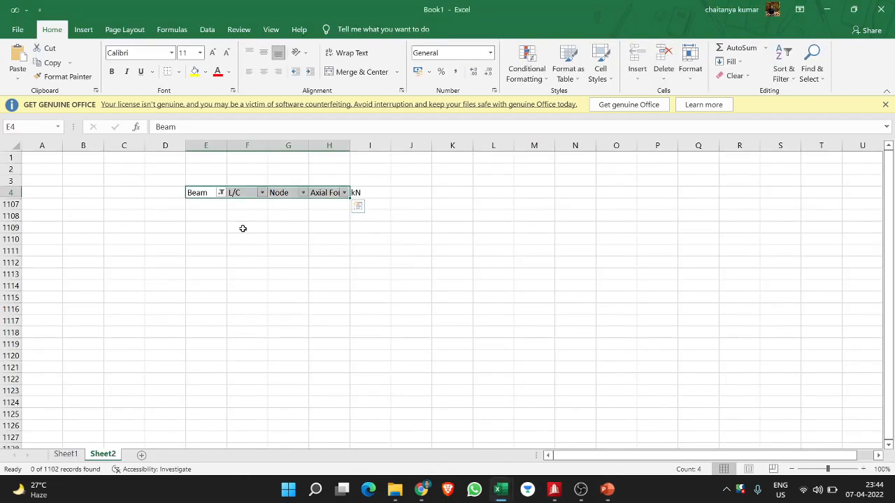
{"action": "left_click", "coordinate": [221, 193]}
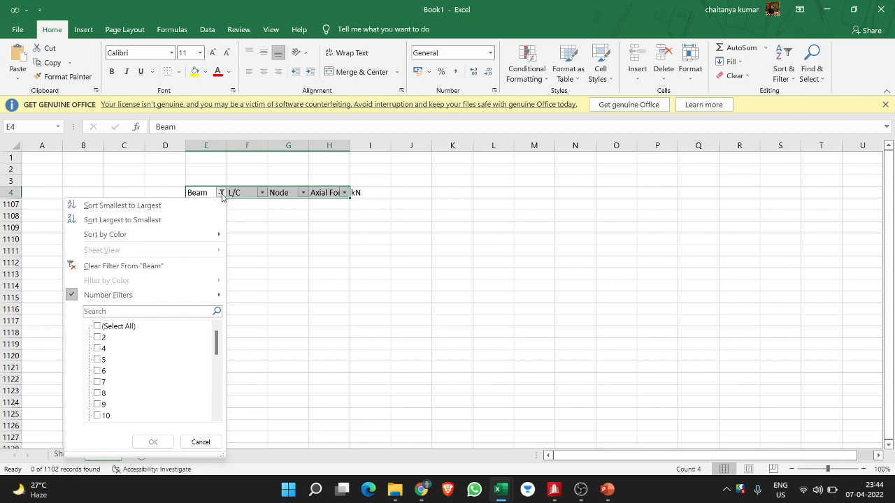
{"action": "left_click", "coordinate": [97, 338]}
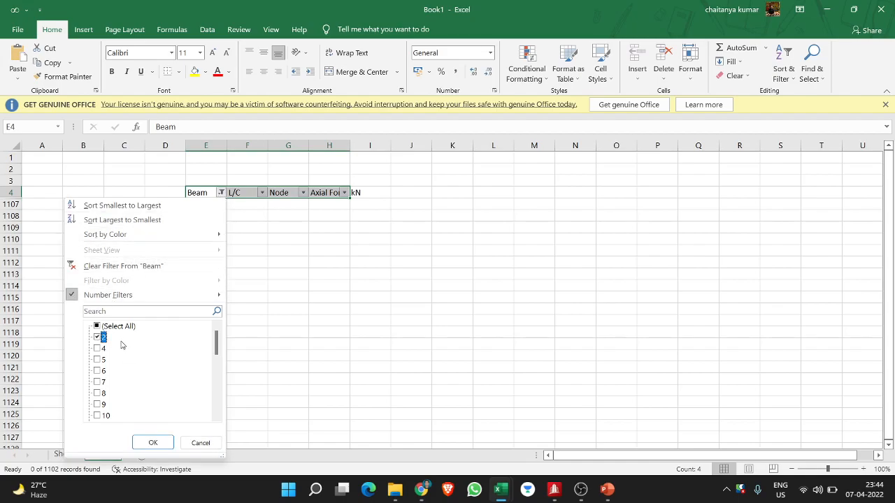
{"action": "left_click", "coordinate": [148, 443]}
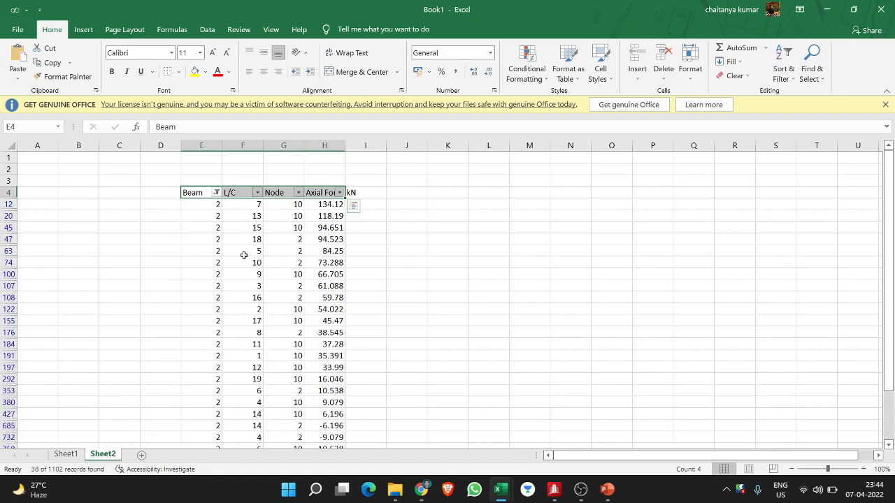
Sort the beam 2 rows by the L/C column from smallest to largest.
{"action": "left_click", "coordinate": [256, 193]}
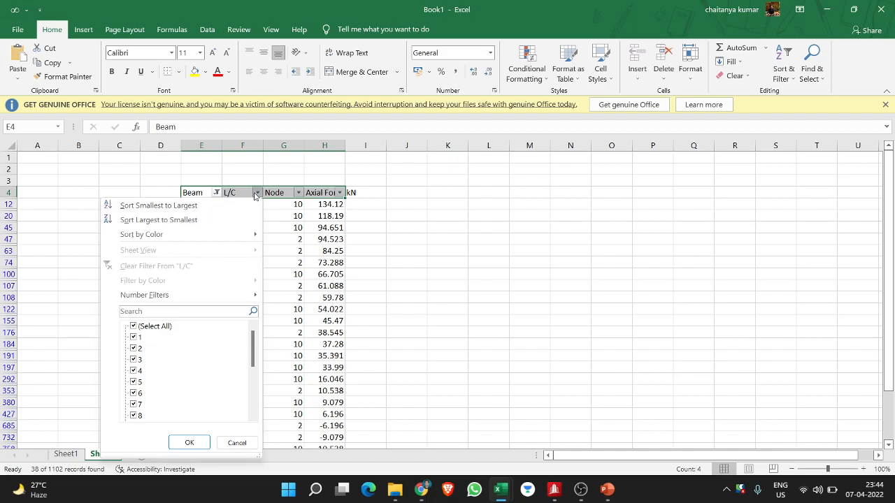
{"action": "left_click", "coordinate": [182, 208]}
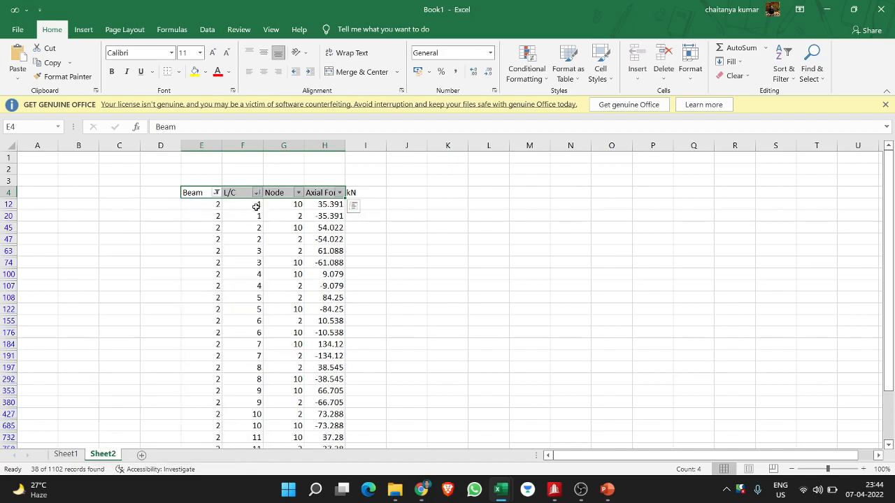
{"action": "scroll", "coordinate": [257, 205], "scroll_direction": "down", "scroll_amount": 1}
{"action": "scroll", "coordinate": [256, 207], "scroll_direction": "down", "scroll_amount": 1}
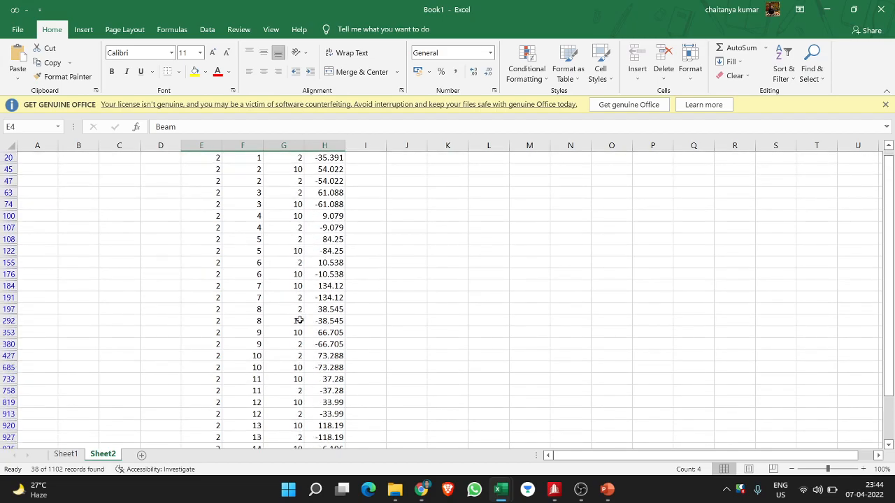
{"action": "scroll", "coordinate": [301, 311], "scroll_direction": "up", "scroll_amount": 1}
{"action": "scroll", "coordinate": [299, 309], "scroll_direction": "up", "scroll_amount": 1}
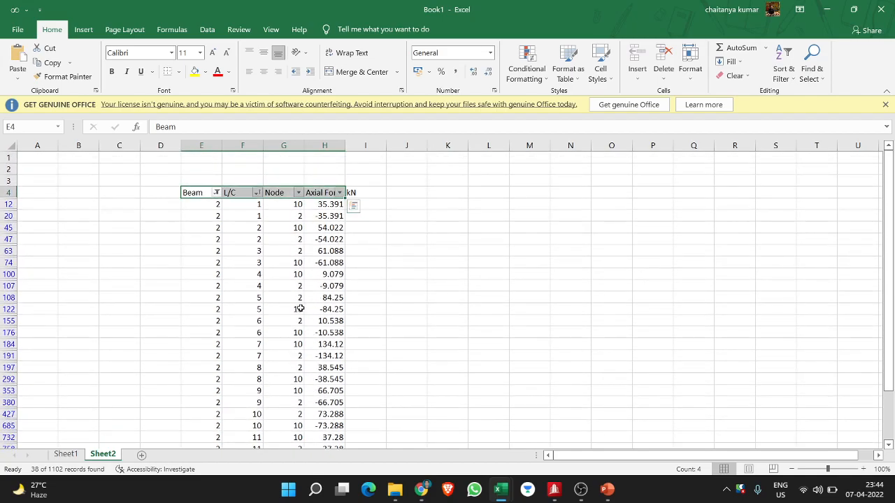
Compare beam 2's load case 1 axial forces at nodes 10 and 2, and check the member's end nodes in STAAD.Pro.
{"action": "left_click", "coordinate": [298, 192]}
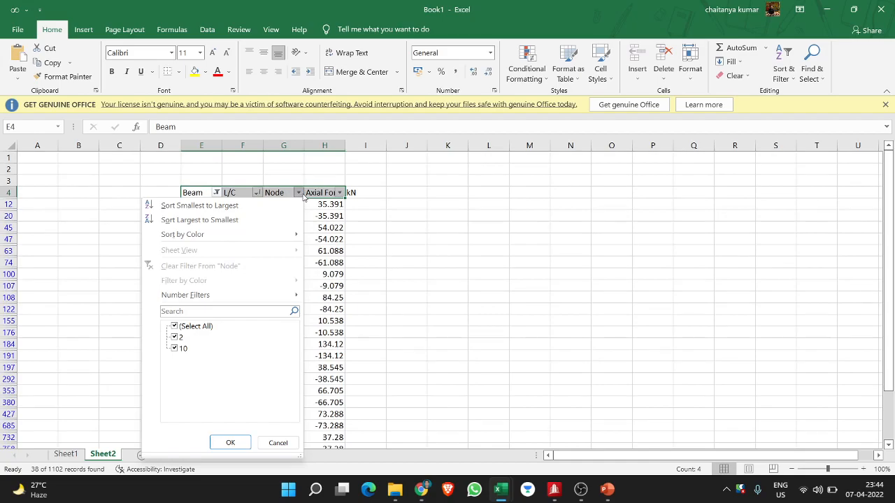
{"action": "left_click", "coordinate": [416, 210]}
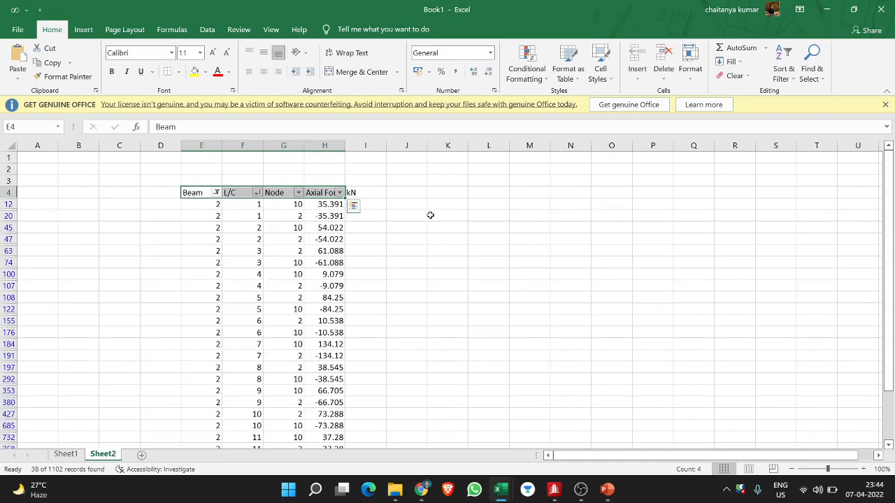
{"action": "left_click", "coordinate": [300, 205]}
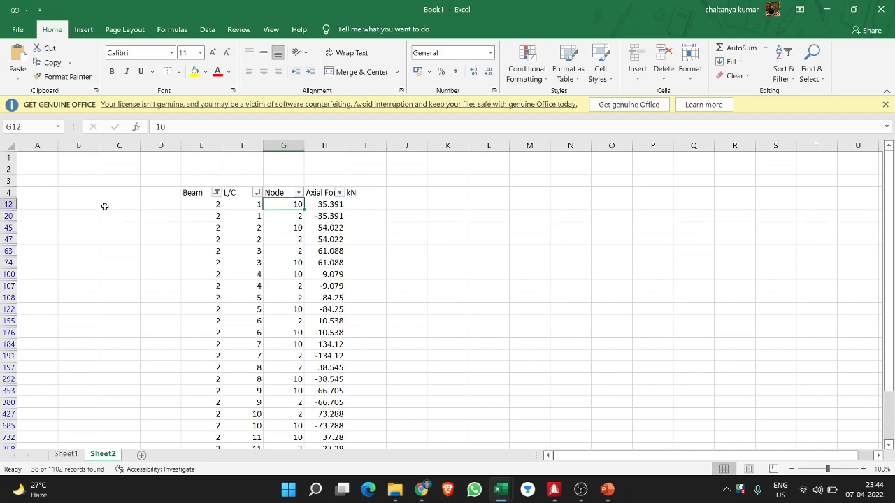
{"action": "left_click", "coordinate": [323, 206]}
{"action": "left_click", "coordinate": [317, 219]}
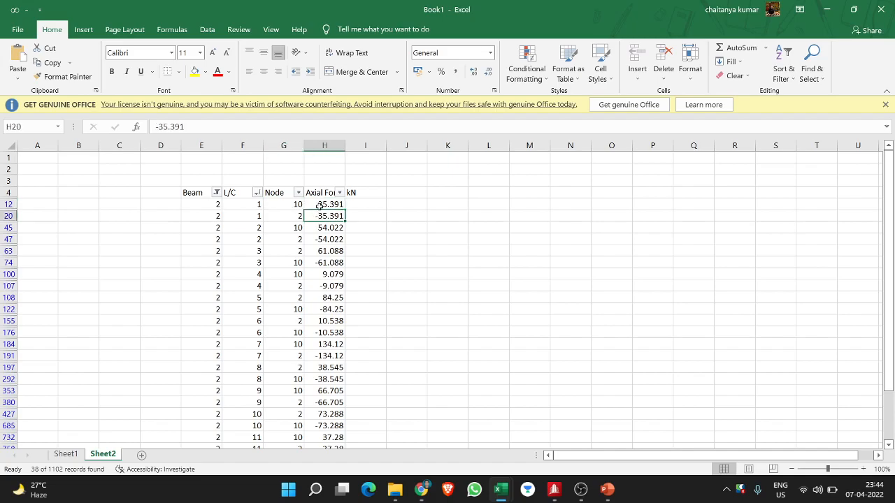
{"action": "left_click", "coordinate": [324, 204]}
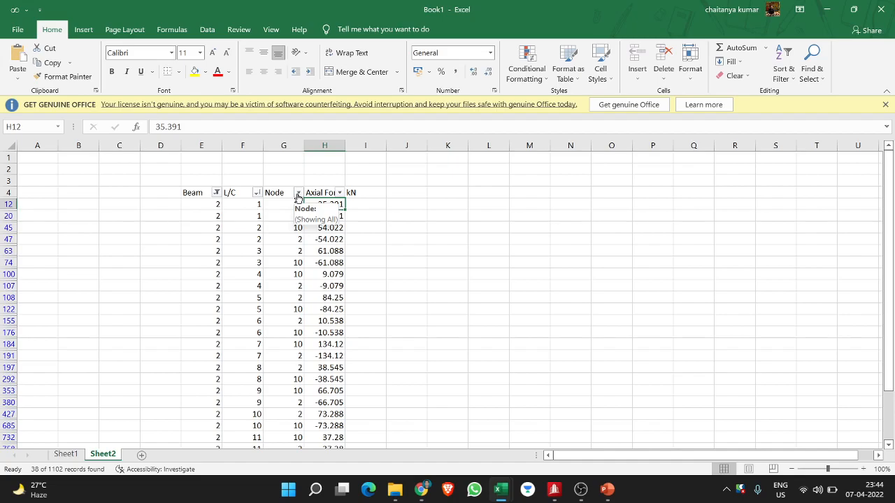
{"action": "left_click", "coordinate": [298, 193]}
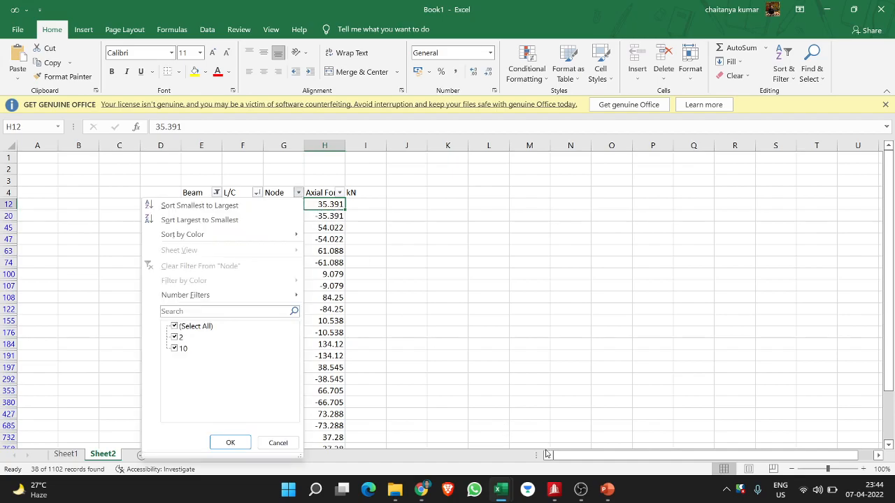
{"action": "left_click", "coordinate": [553, 489]}
{"action": "left_click", "coordinate": [236, 260]}
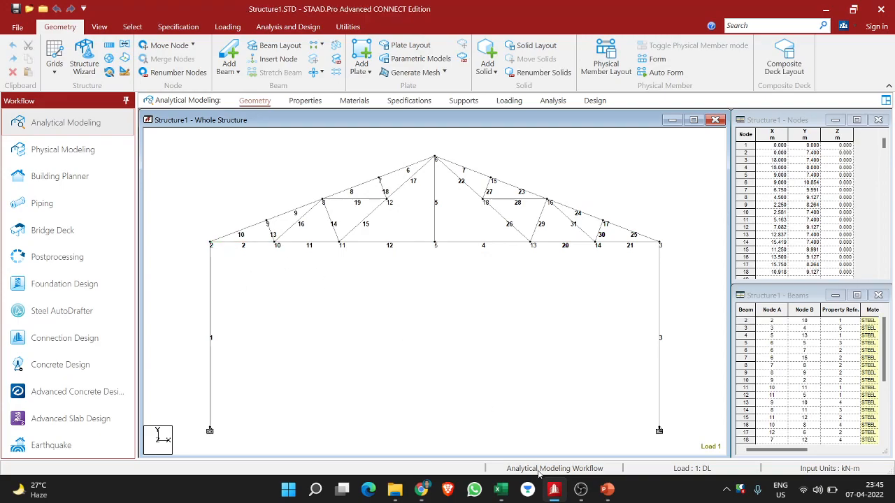
{"action": "left_click", "coordinate": [552, 490]}
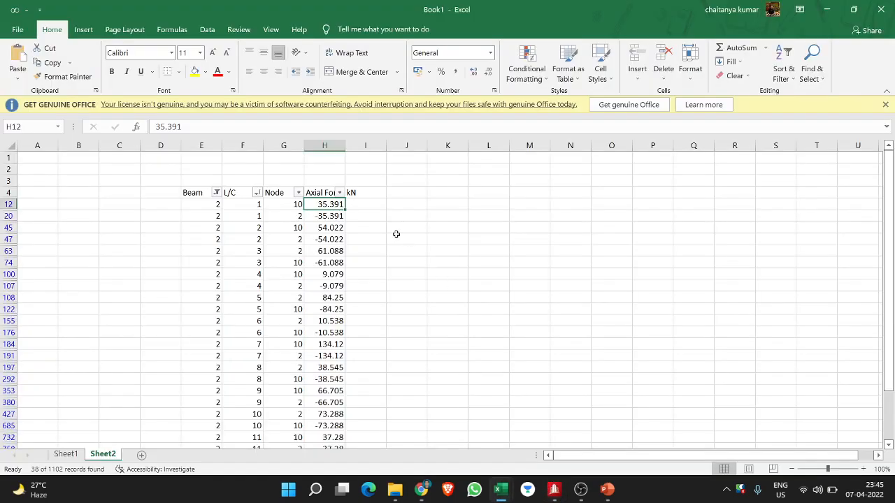
Filter the Node column to show only node 2 by excluding node 10.
{"action": "left_click", "coordinate": [298, 193]}
{"action": "left_click", "coordinate": [174, 349]}
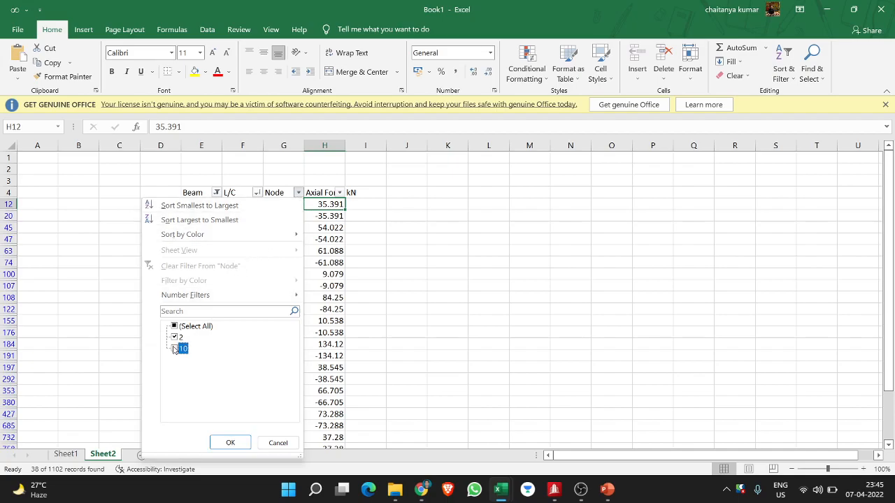
{"action": "left_click", "coordinate": [230, 442]}
{"action": "left_click", "coordinate": [459, 287]}
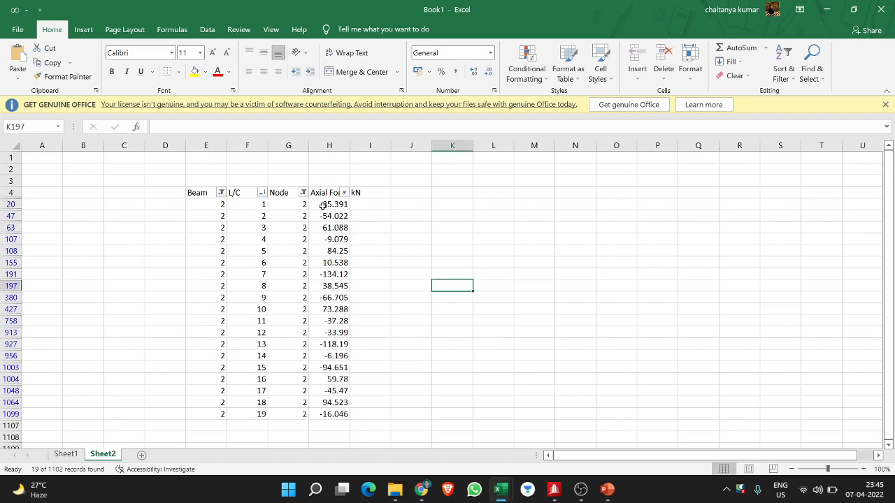
Copy beam 2's node 2 axial forces for load cases 1 to 19 from Sheet2 into the beam 2 Tie column of Sheet1.
{"action": "left_click_drag", "start_coordinate": [323, 204], "coordinate": [344, 411]}
{"action": "key", "text": "ctrl+c"}
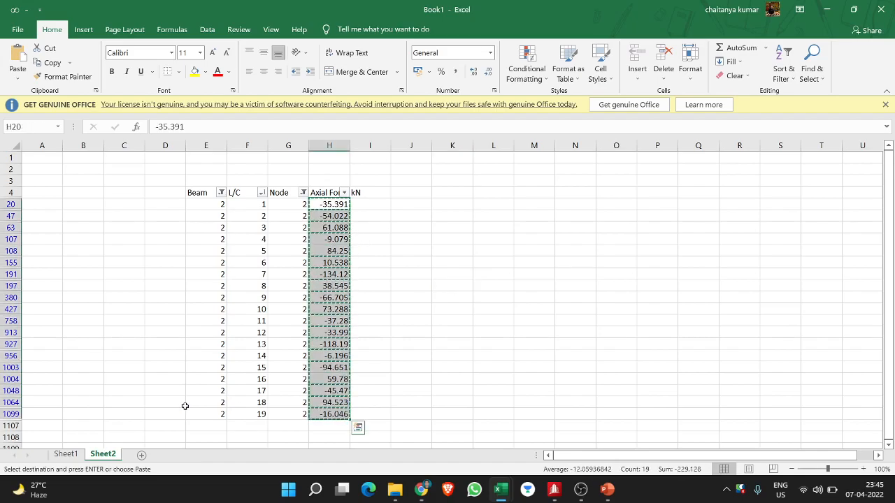
{"action": "left_click", "coordinate": [66, 453]}
{"action": "scroll", "coordinate": [296, 289], "scroll_direction": "up", "scroll_amount": 1}
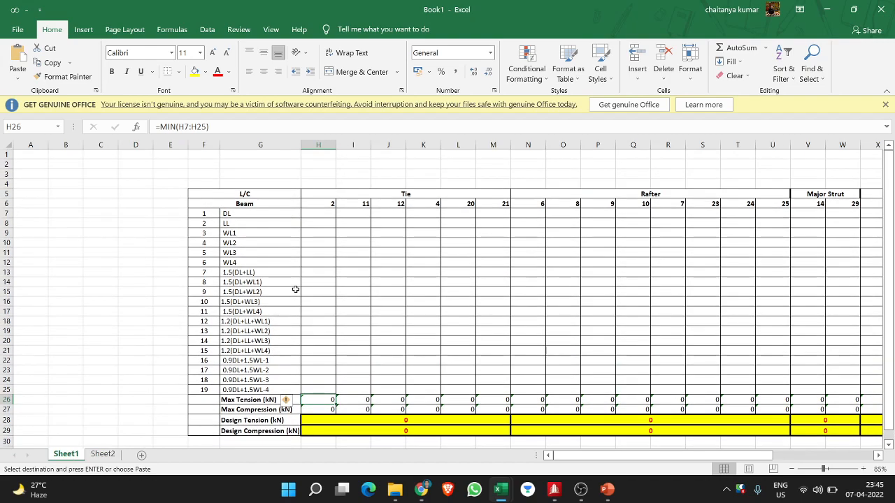
{"action": "scroll", "coordinate": [296, 289], "scroll_direction": "down", "scroll_amount": 1}
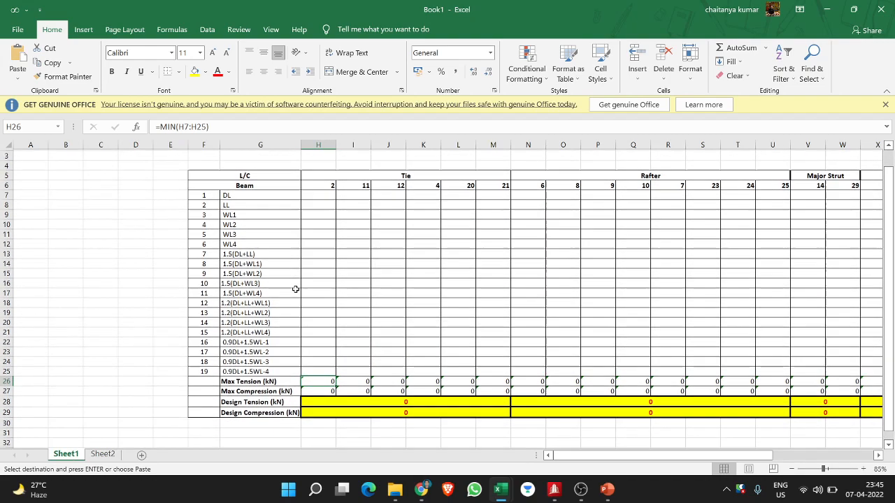
{"action": "scroll", "coordinate": [329, 193], "scroll_direction": "up", "scroll_amount": 1}
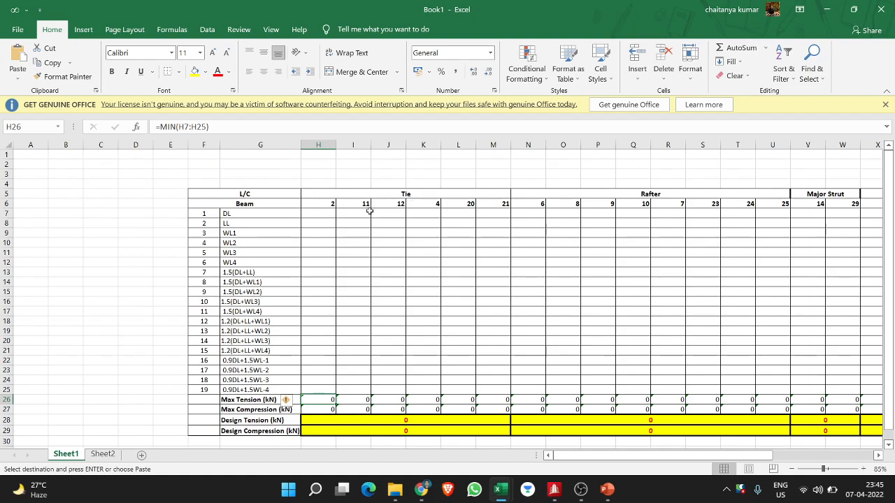
{"action": "left_click", "coordinate": [322, 214]}
{"action": "key", "text": "ctrl+v"}
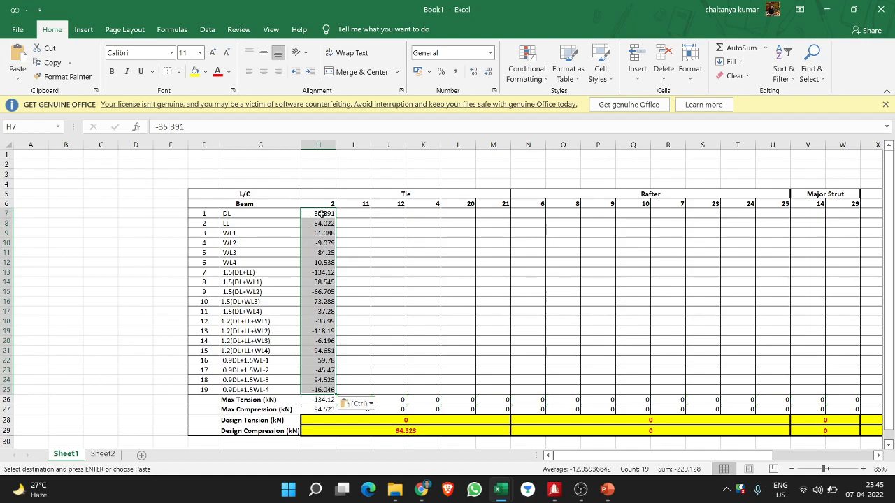
{"action": "left_click", "coordinate": [370, 244]}
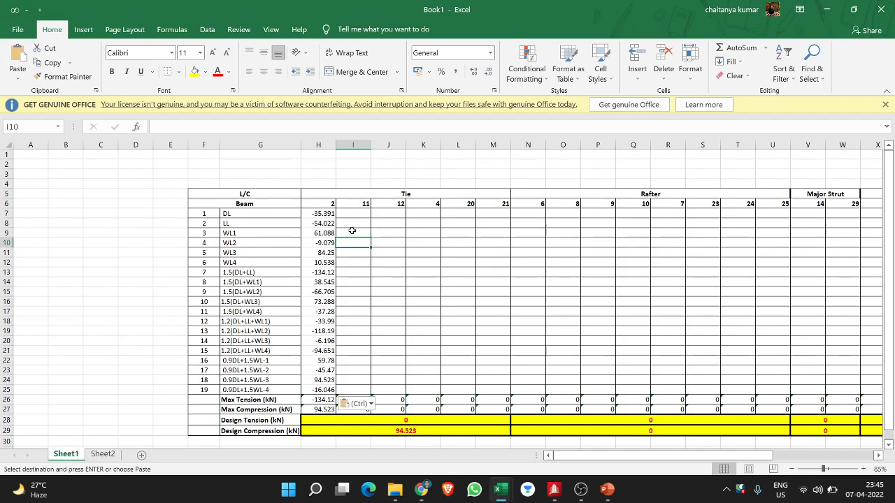
Inspect the MIN formula for Max Tension and the MAX formula for Max Compression in the beam 2 column.
{"action": "left_click", "coordinate": [315, 402]}
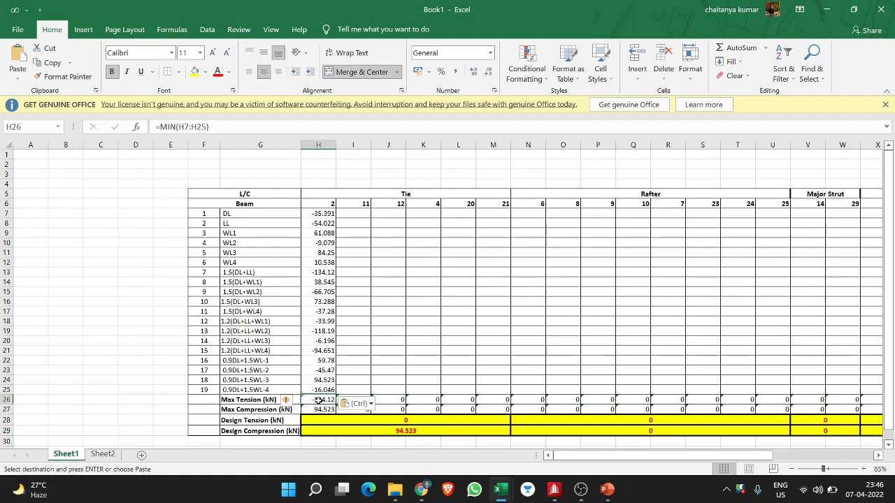
{"action": "double_click", "coordinate": [318, 400]}
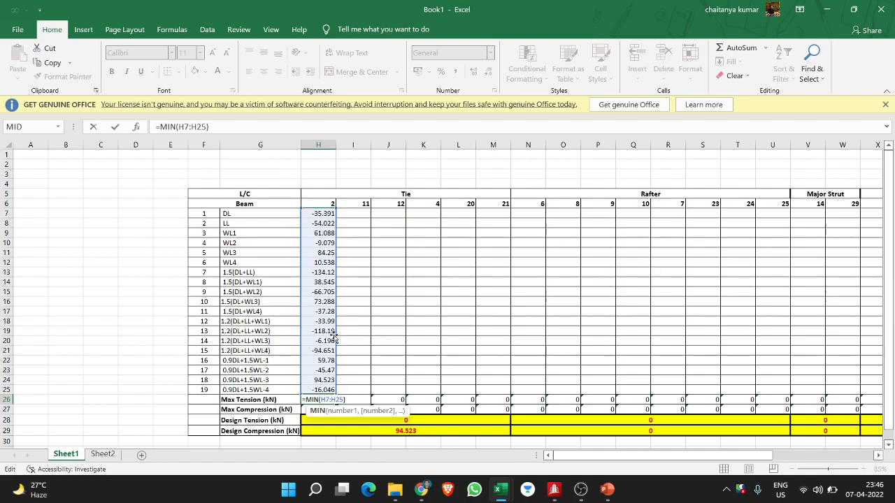
{"action": "key", "text": "Return"}
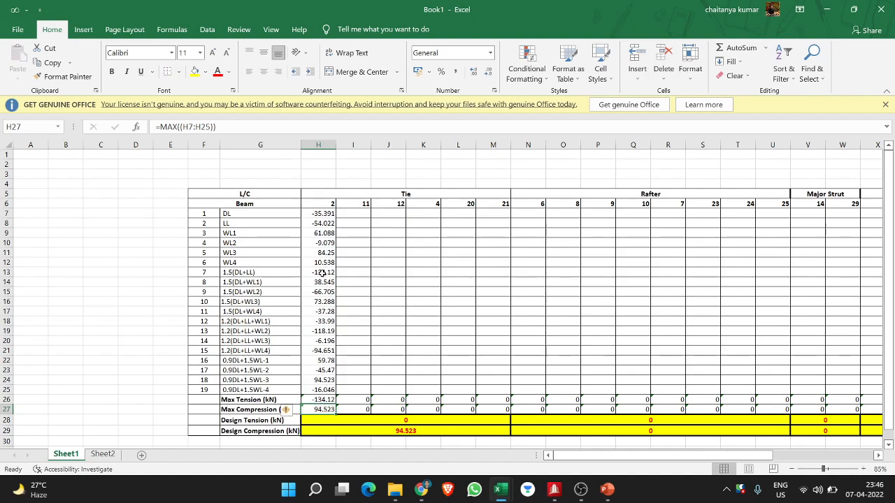
{"action": "double_click", "coordinate": [321, 410]}
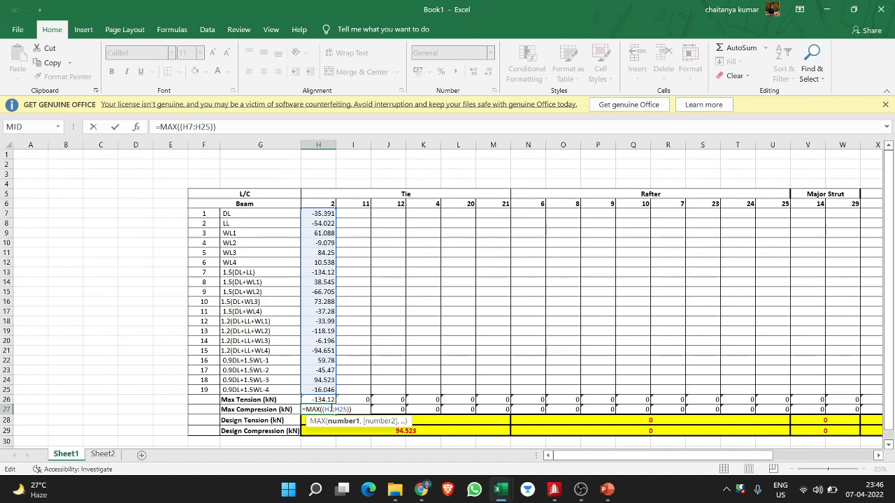
{"action": "key", "text": "ctrl+Return"}
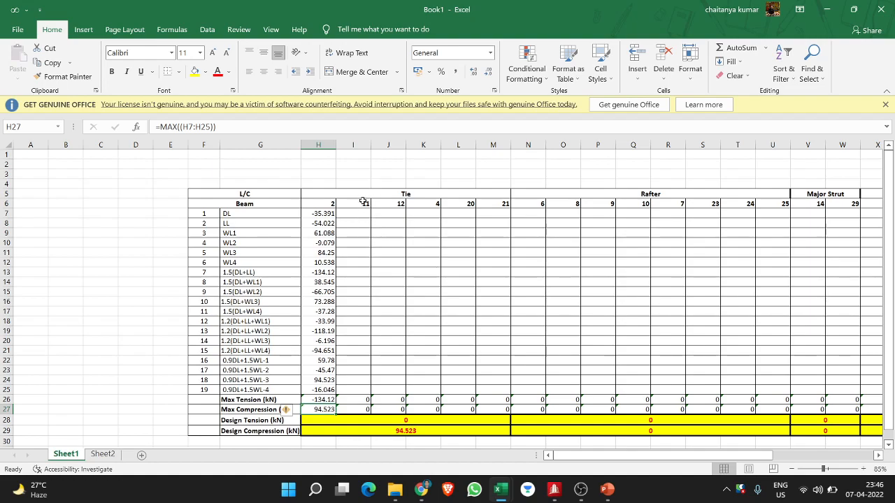
Return to Sheet2 and reset the Node filter to include both nodes 2 and 10.
{"action": "mouse_move", "coordinate": [554, 489]}
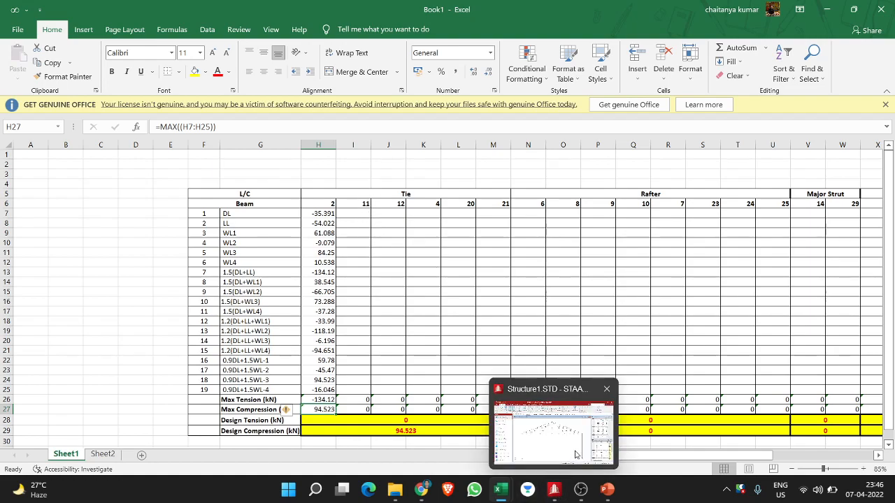
{"action": "left_click", "coordinate": [575, 455]}
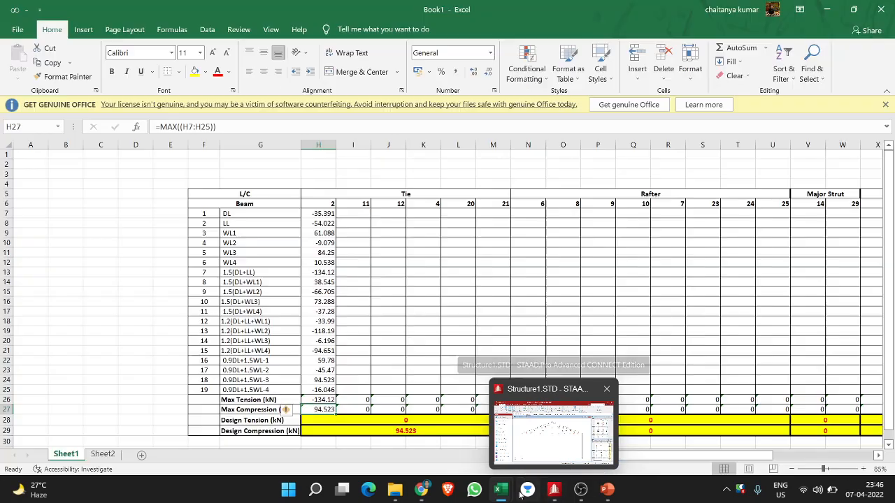
{"action": "mouse_move", "coordinate": [499, 489]}
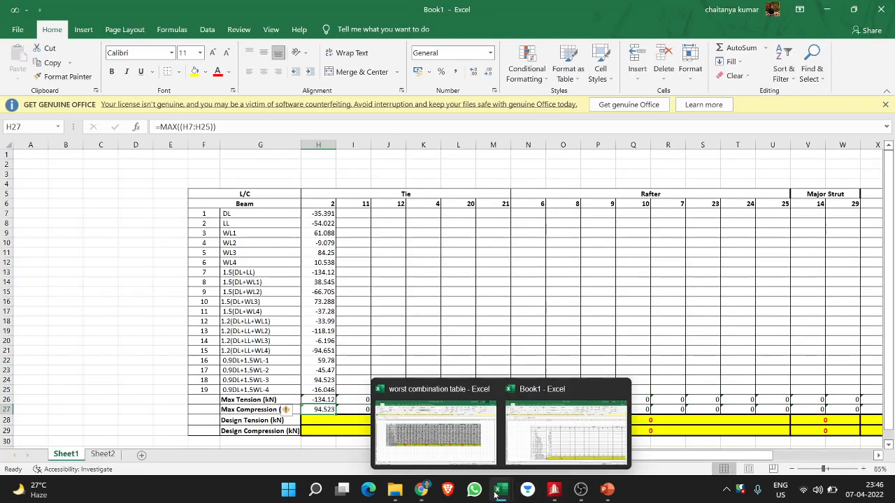
{"action": "left_click", "coordinate": [545, 443]}
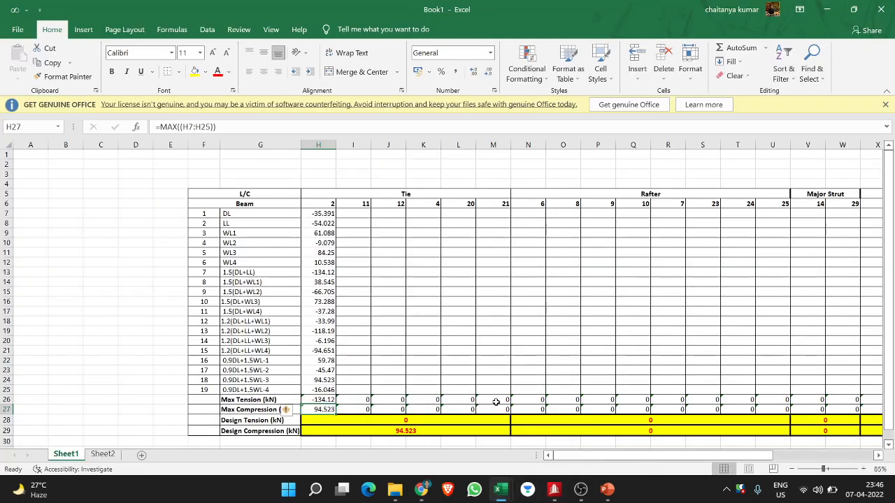
{"action": "left_click", "coordinate": [103, 454]}
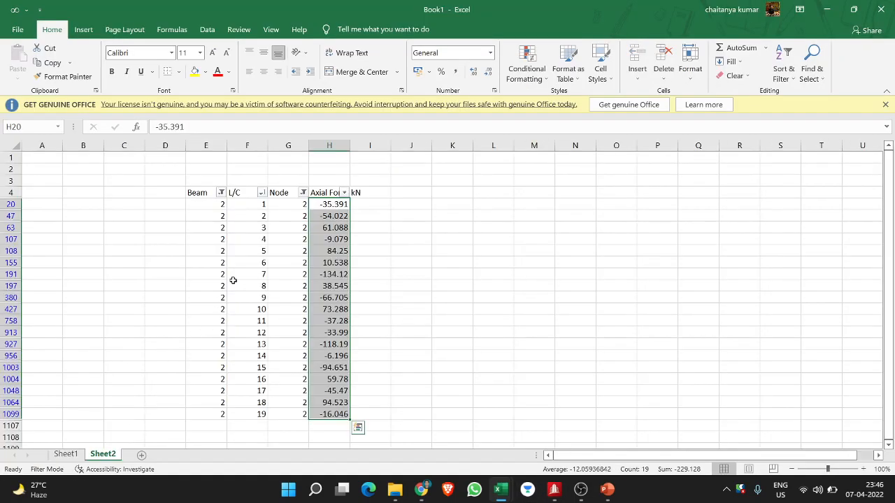
{"action": "left_click", "coordinate": [302, 192]}
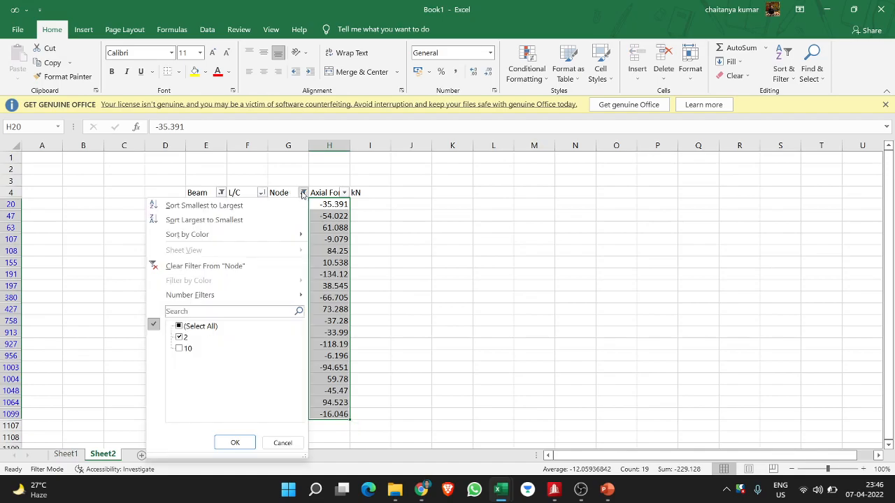
{"action": "left_click", "coordinate": [179, 349]}
{"action": "left_click", "coordinate": [235, 446]}
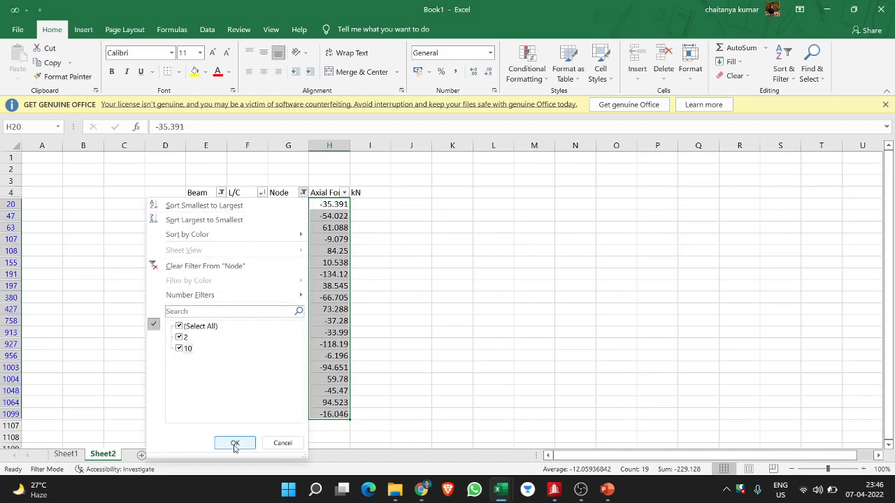
{"action": "left_click", "coordinate": [217, 194]}
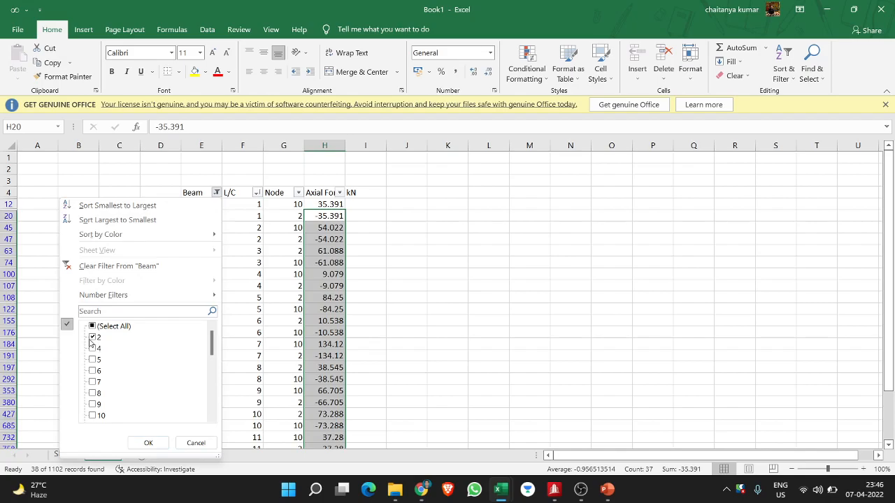
{"action": "left_click", "coordinate": [92, 338]}
{"action": "left_click", "coordinate": [533, 444]}
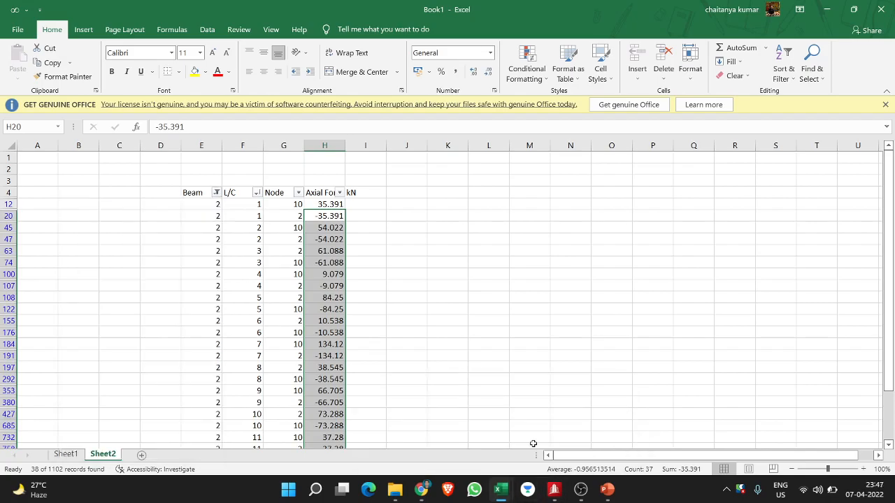
{"action": "left_click", "coordinate": [66, 454]}
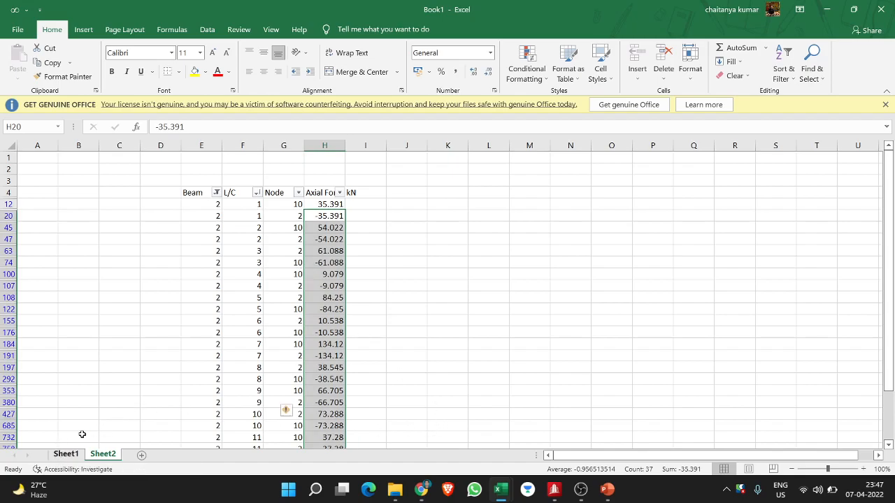
{"action": "mouse_move", "coordinate": [505, 491]}
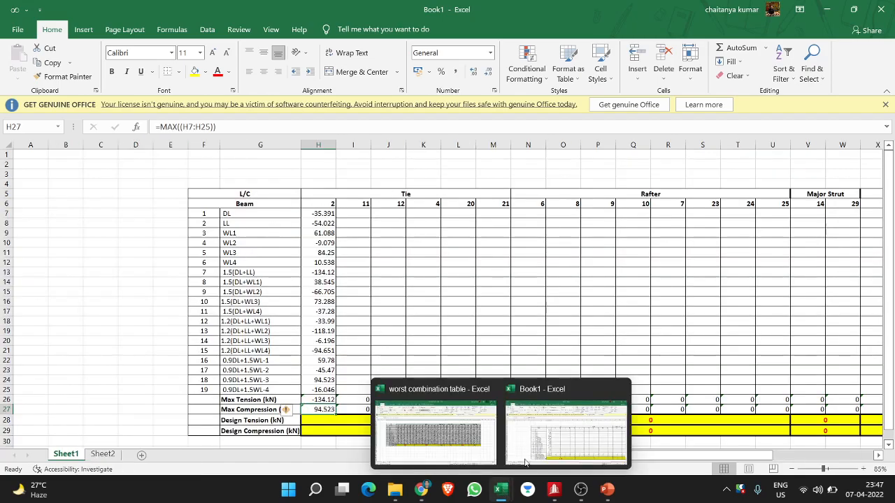
{"action": "left_click", "coordinate": [103, 454]}
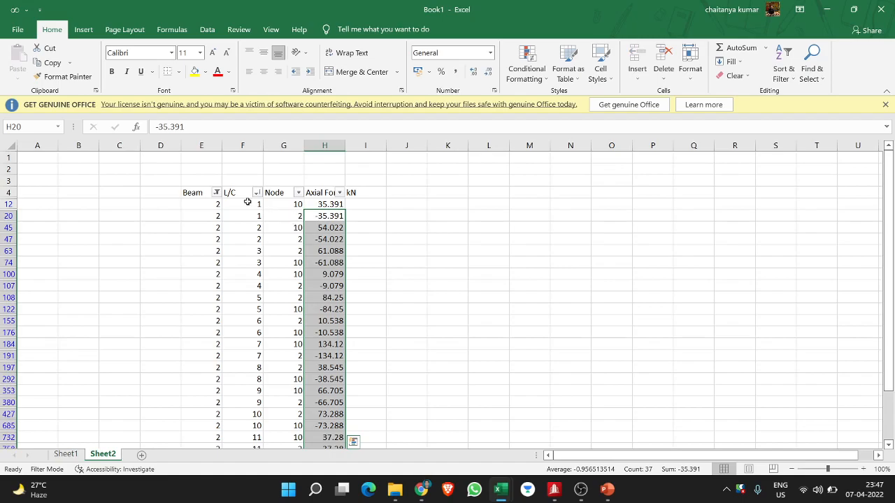
Add beam 11 to the Beam column filter on Sheet2.
{"action": "left_click", "coordinate": [217, 192]}
{"action": "scroll", "coordinate": [118, 398], "scroll_direction": "down", "scroll_amount": 2}
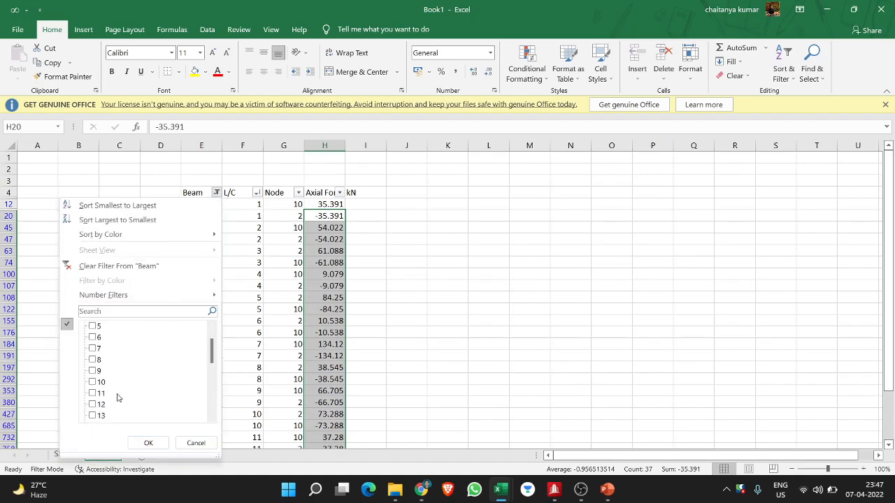
{"action": "left_click", "coordinate": [92, 392]}
{"action": "left_click", "coordinate": [148, 444]}
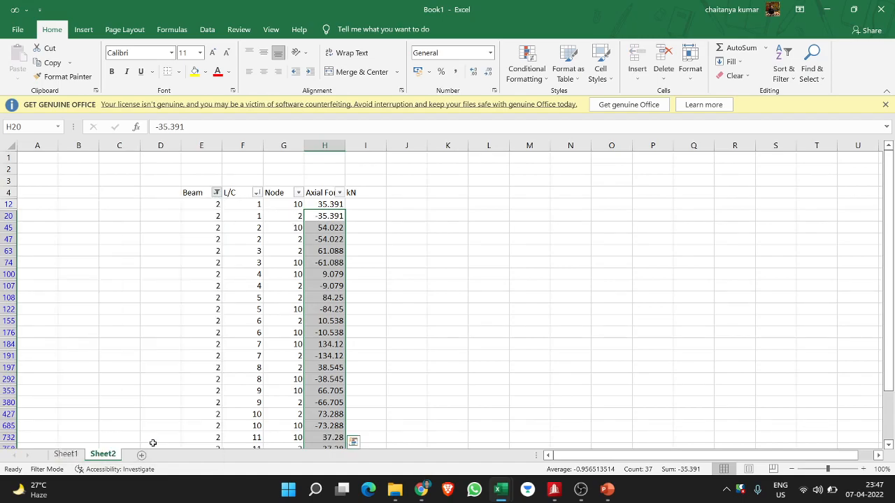
Look at the truss numbering in STAAD.Pro and the worst combination table workbook, and review the Node filter values in Book1.
{"action": "left_click", "coordinate": [553, 489]}
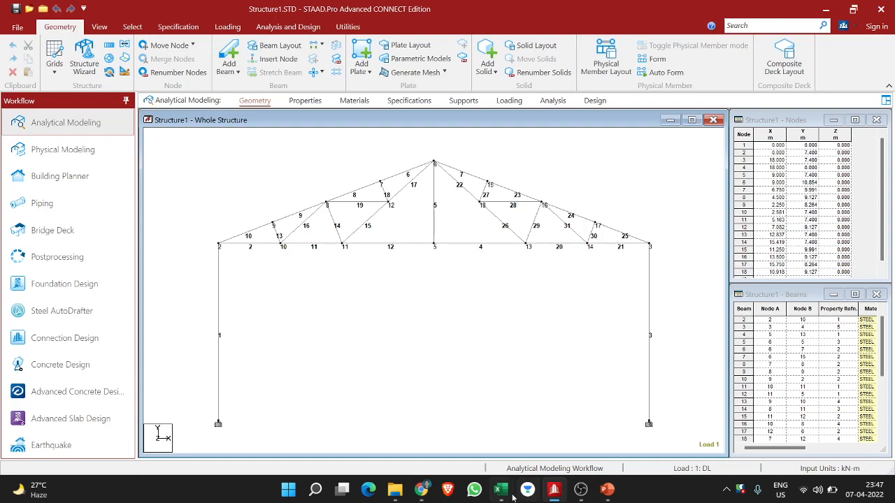
{"action": "mouse_move", "coordinate": [501, 492]}
{"action": "left_click", "coordinate": [483, 451]}
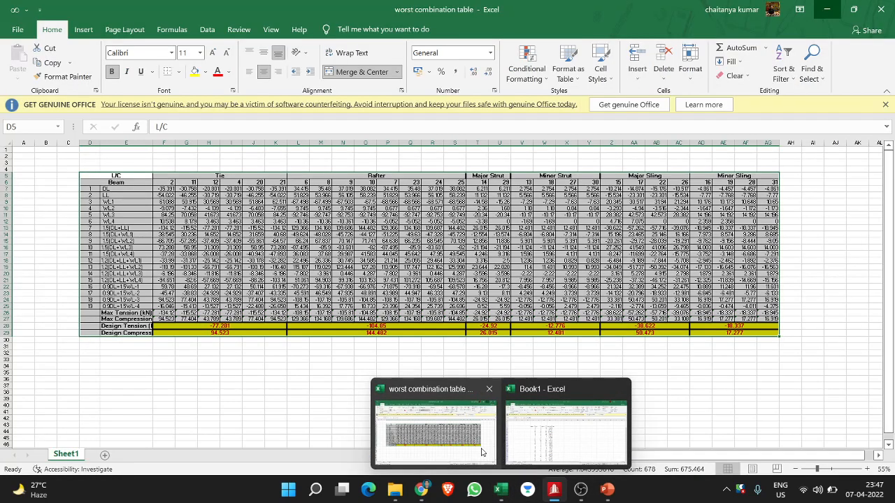
{"action": "mouse_move", "coordinate": [502, 489]}
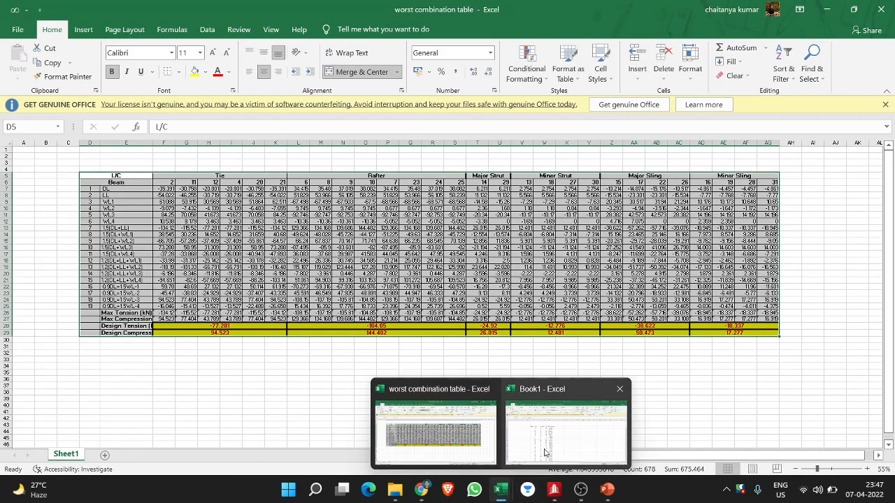
{"action": "left_click", "coordinate": [566, 434]}
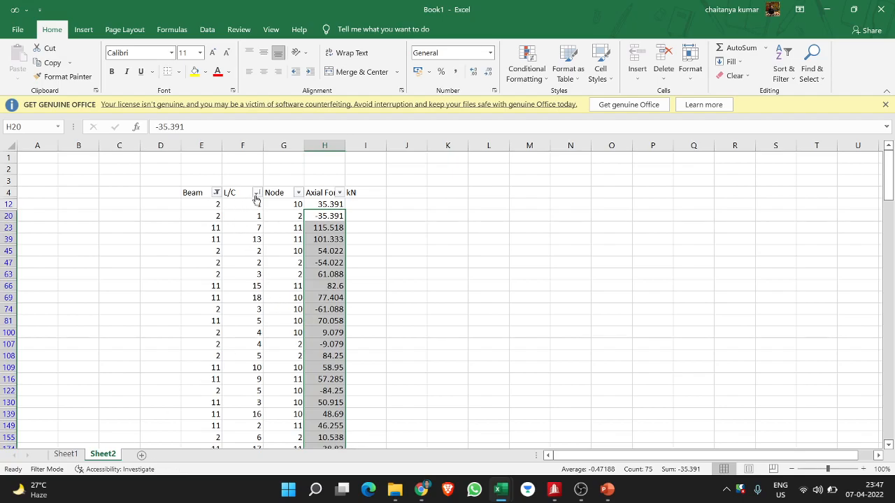
{"action": "left_click", "coordinate": [297, 193]}
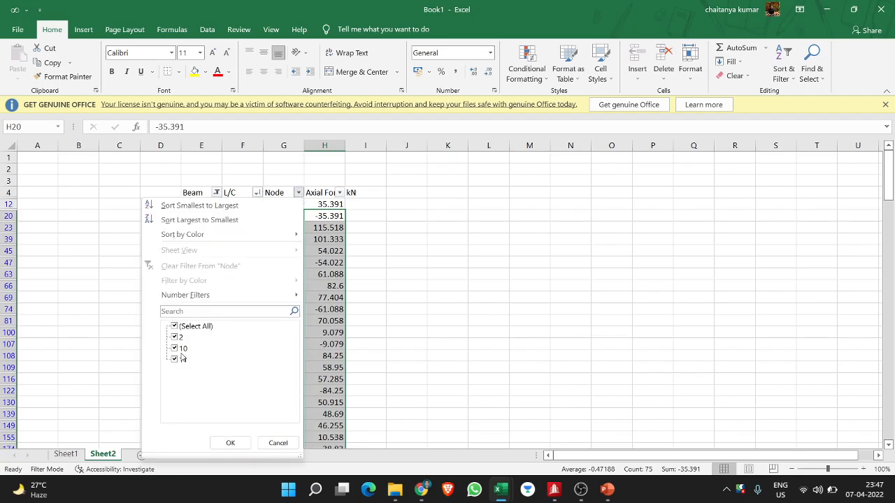
{"action": "left_click", "coordinate": [230, 443]}
Exclude beam 2 from the Beam filter to show only beam 11.
{"action": "left_click", "coordinate": [217, 193]}
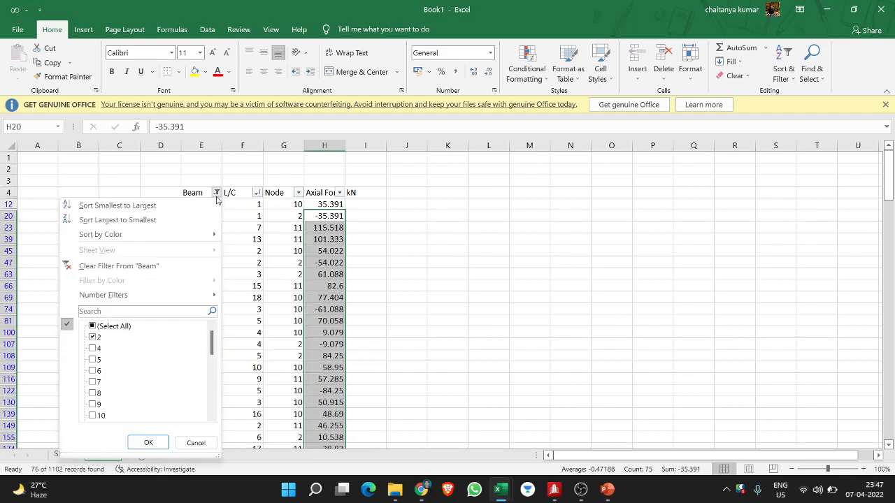
{"action": "left_click", "coordinate": [93, 338]}
{"action": "scroll", "coordinate": [100, 365], "scroll_direction": "down", "scroll_amount": 2}
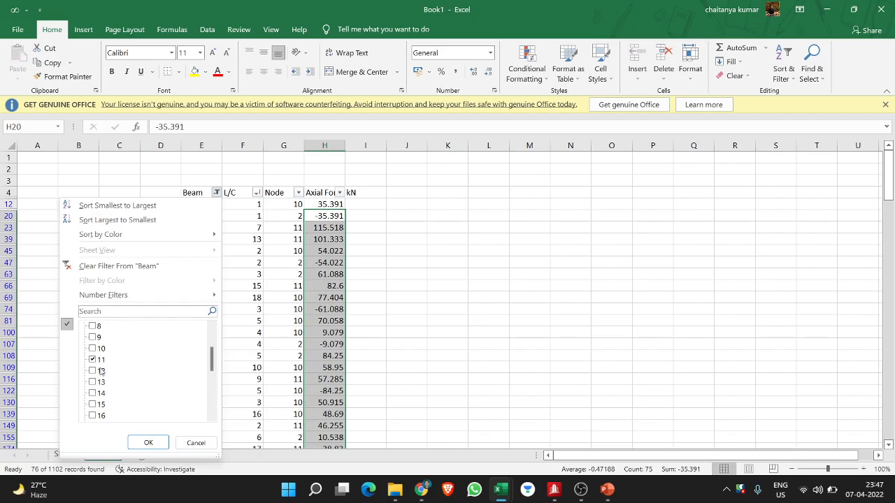
{"action": "left_click", "coordinate": [165, 439]}
Review the node choices for beam 11 and switch to STAAD.Pro to check the member's end nodes.
{"action": "left_click", "coordinate": [298, 193]}
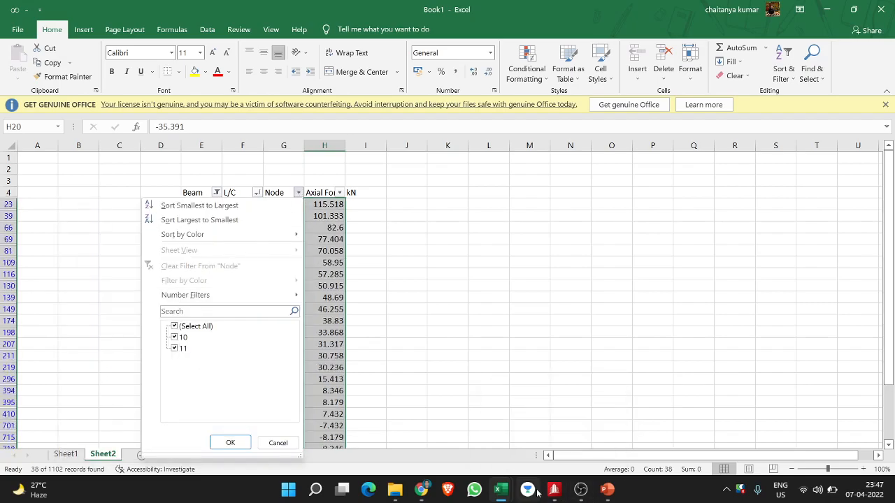
{"action": "left_click", "coordinate": [550, 444]}
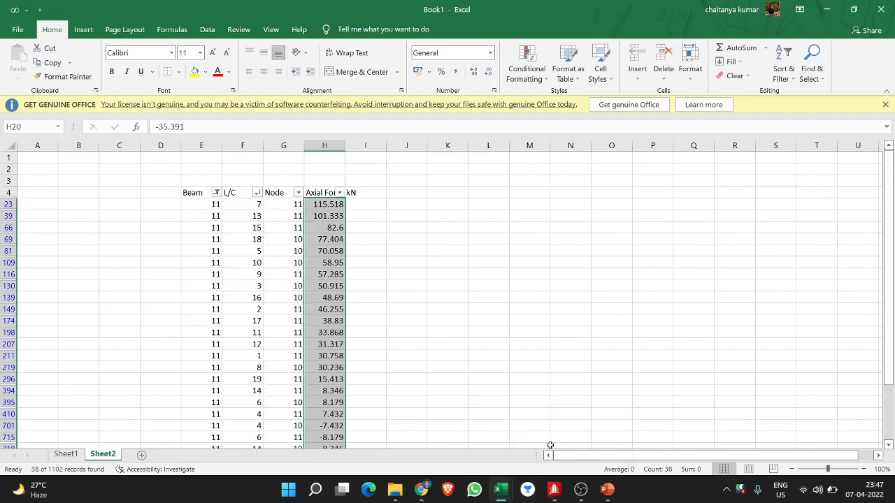
{"action": "left_click", "coordinate": [553, 489]}
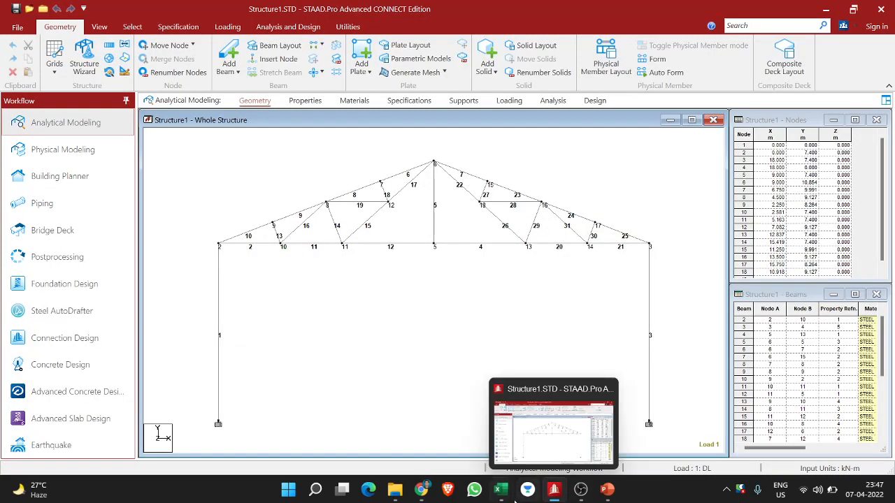
Switch to the Book1 workbook and filter the Node column on Sheet2 to show only node 10.
{"action": "mouse_move", "coordinate": [501, 489]}
{"action": "left_click", "coordinate": [563, 377]}
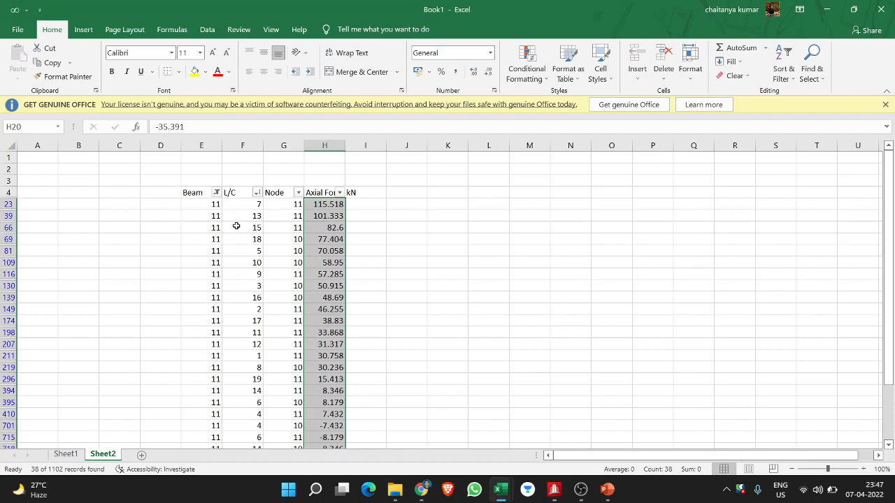
{"action": "left_click", "coordinate": [298, 193]}
{"action": "left_click", "coordinate": [173, 353]}
{"action": "left_click", "coordinate": [174, 348]}
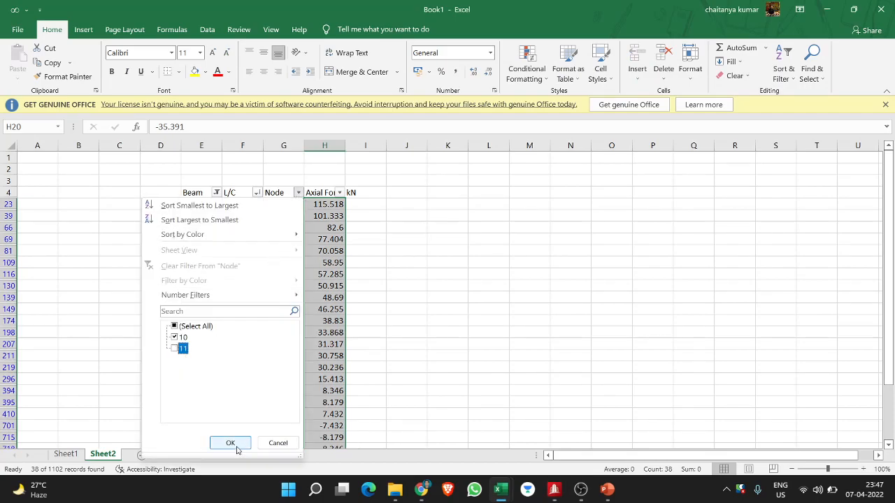
{"action": "left_click", "coordinate": [233, 443]}
Sort the filtered beam 11 rows by L/C from smallest to largest.
{"action": "left_click", "coordinate": [261, 193]}
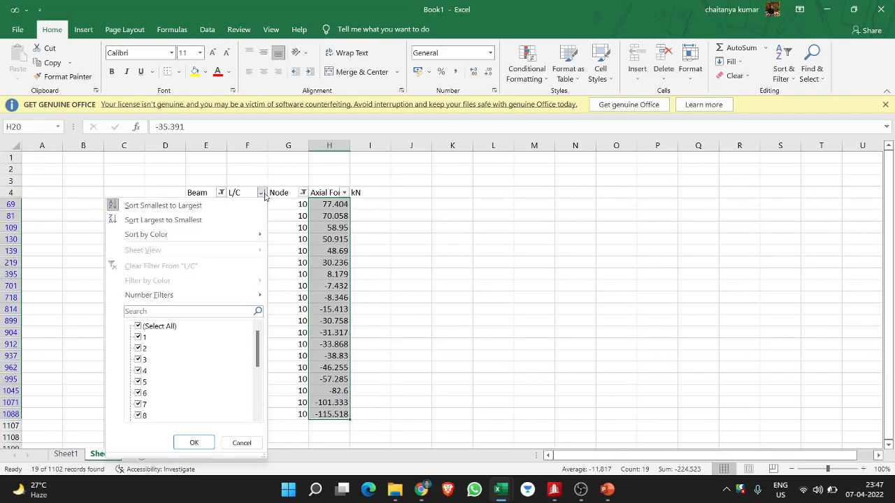
{"action": "left_click", "coordinate": [233, 204]}
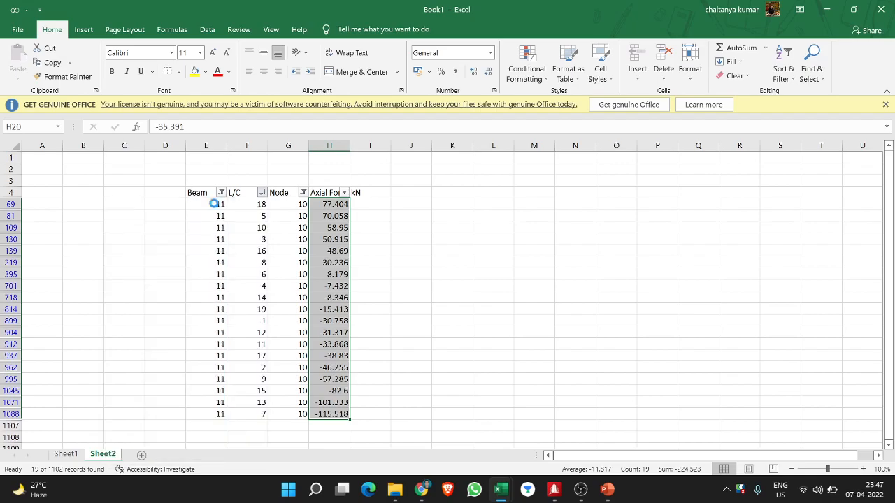
{"action": "left_click", "coordinate": [483, 277]}
Copy beam 11's axial forces for load cases 1 to 19 into the beam 11 column on Sheet1, starting at I7.
{"action": "left_click_drag", "start_coordinate": [331, 207], "coordinate": [344, 414]}
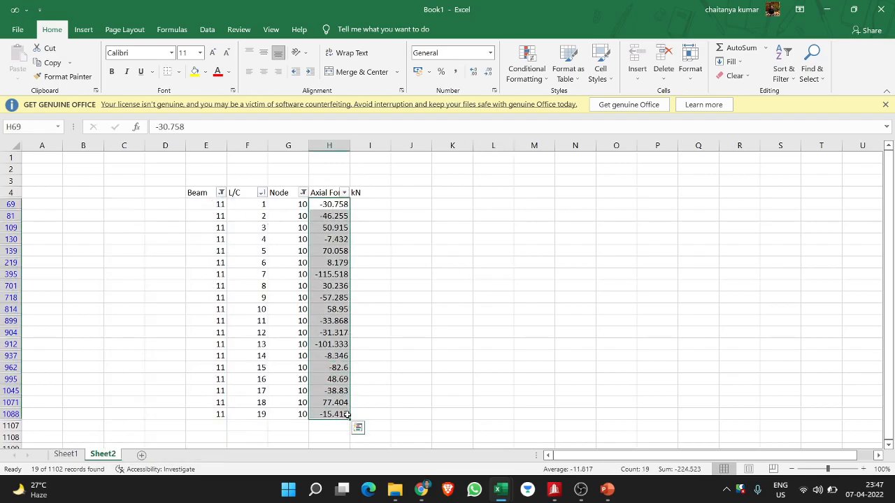
{"action": "key", "text": "ctrl+c"}
{"action": "left_click", "coordinate": [66, 454]}
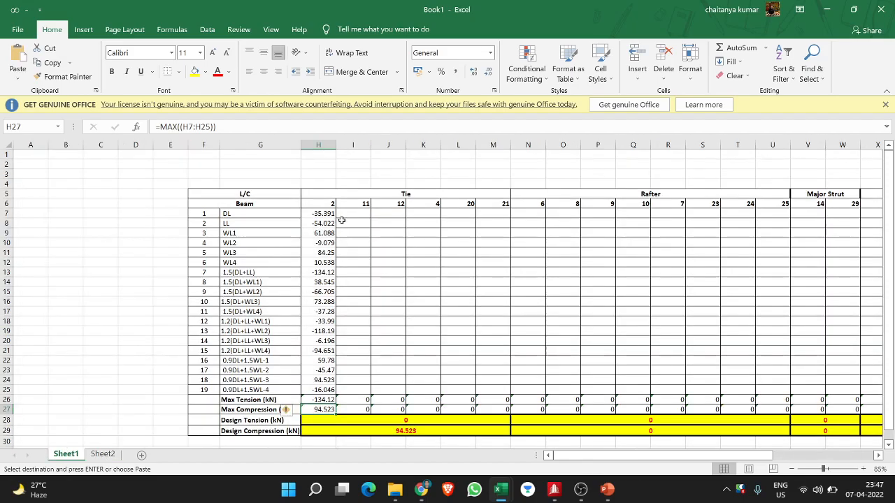
{"action": "left_click", "coordinate": [356, 211]}
{"action": "key", "text": "ctrl+v"}
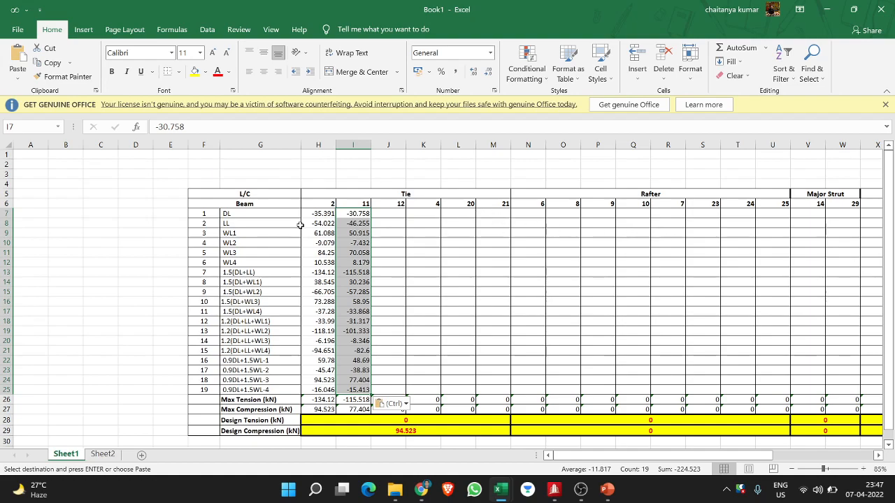
Review the maximum and design force rows on Sheet1 and inspect the Tie group's Design Tension formula.
{"action": "left_click", "coordinate": [450, 342]}
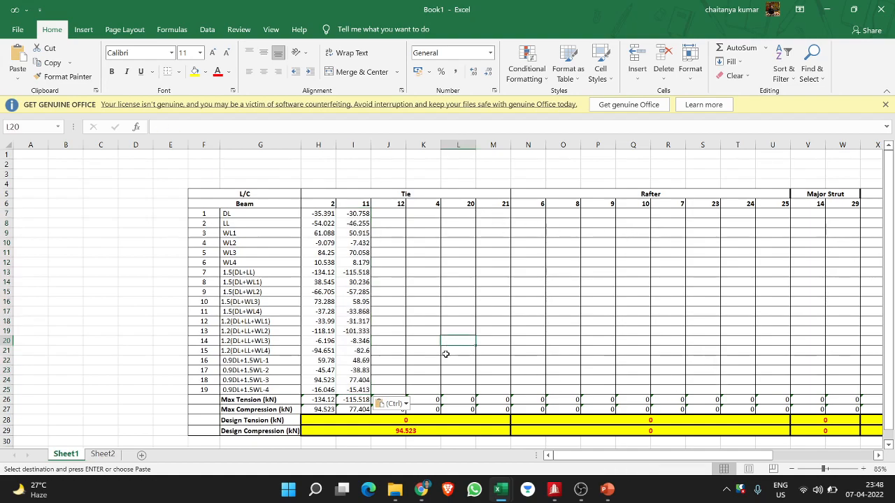
{"action": "scroll", "coordinate": [445, 354], "scroll_direction": "down", "scroll_amount": 2}
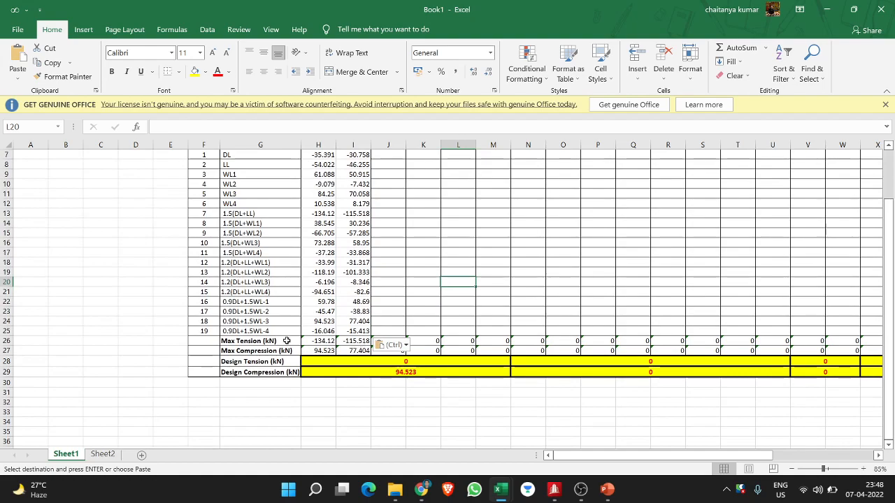
{"action": "scroll", "coordinate": [390, 322], "scroll_direction": "up", "scroll_amount": 1}
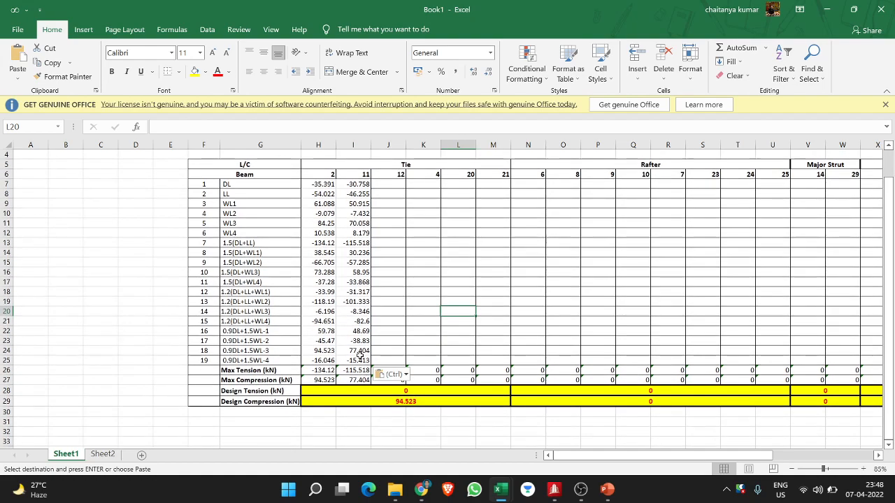
{"action": "scroll", "coordinate": [359, 355], "scroll_direction": "down", "scroll_amount": 1}
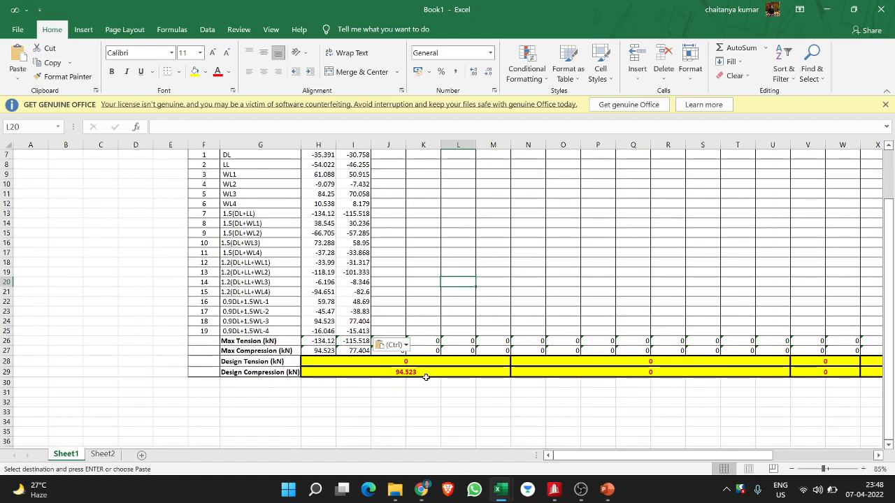
{"action": "double_click", "coordinate": [351, 361]}
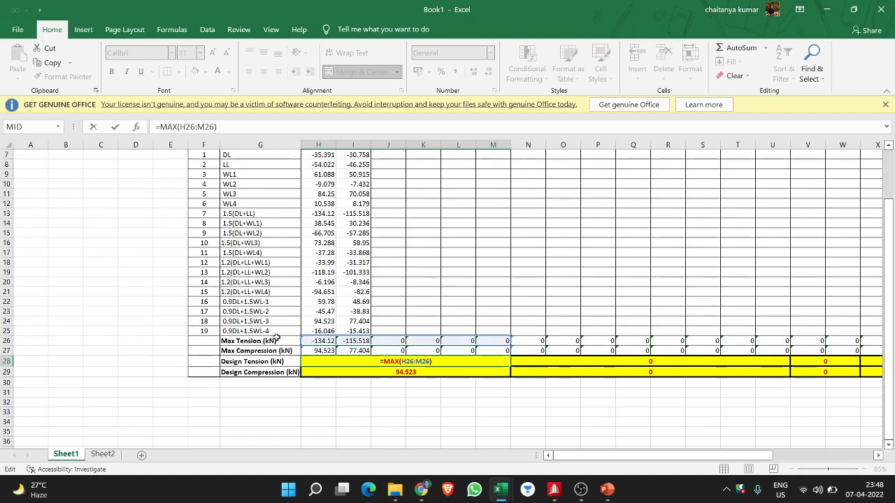
{"action": "left_click", "coordinate": [435, 379]}
{"action": "left_click", "coordinate": [424, 363]}
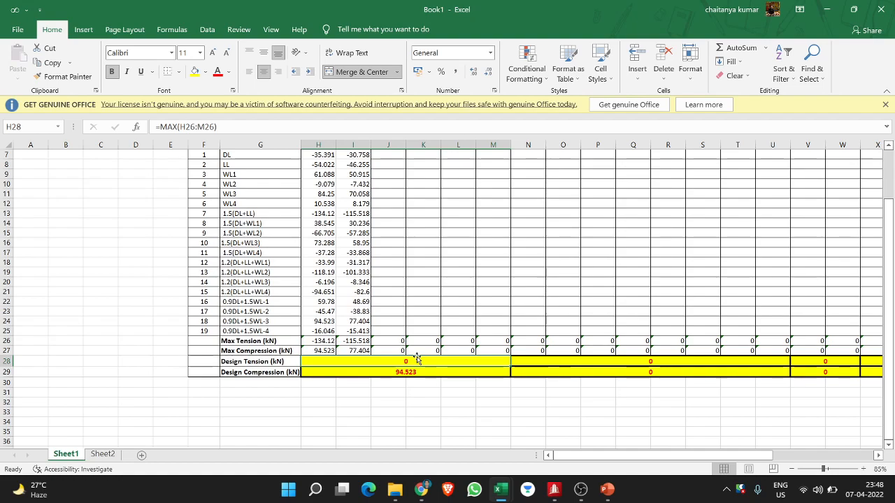
Change the Tie group's Design Tension formula in H28 to =MIN(H26:M26).
{"action": "double_click", "coordinate": [417, 360]}
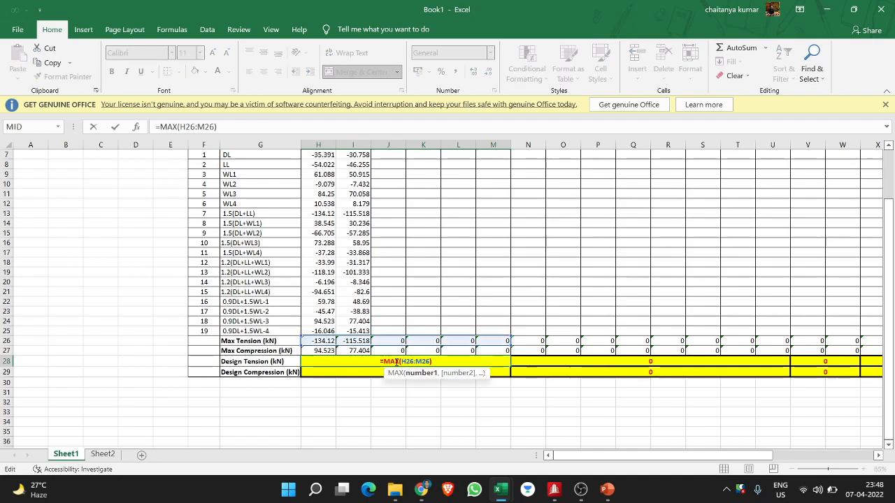
{"action": "left_click", "coordinate": [397, 362]}
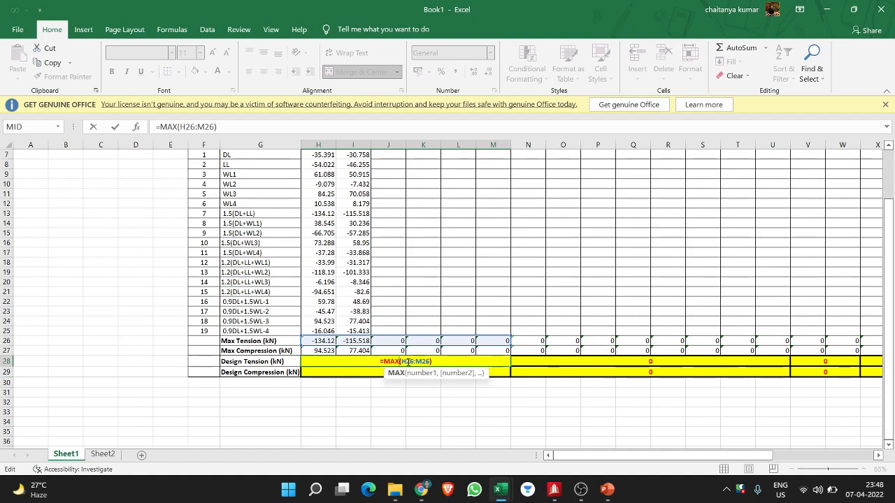
{"action": "key", "text": "BackSpace"}
{"action": "key", "text": "BackSpace"}
{"action": "type", "text": "in"}
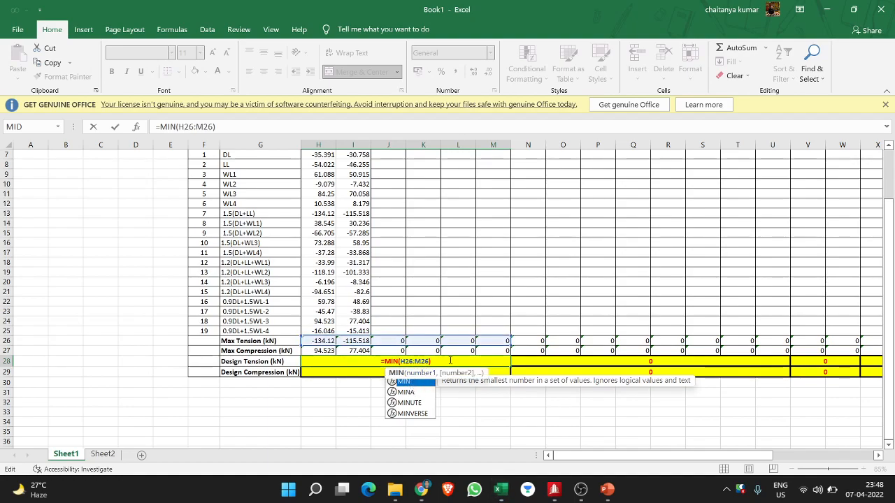
{"action": "key", "text": "Tab"}
{"action": "key", "text": "Return"}
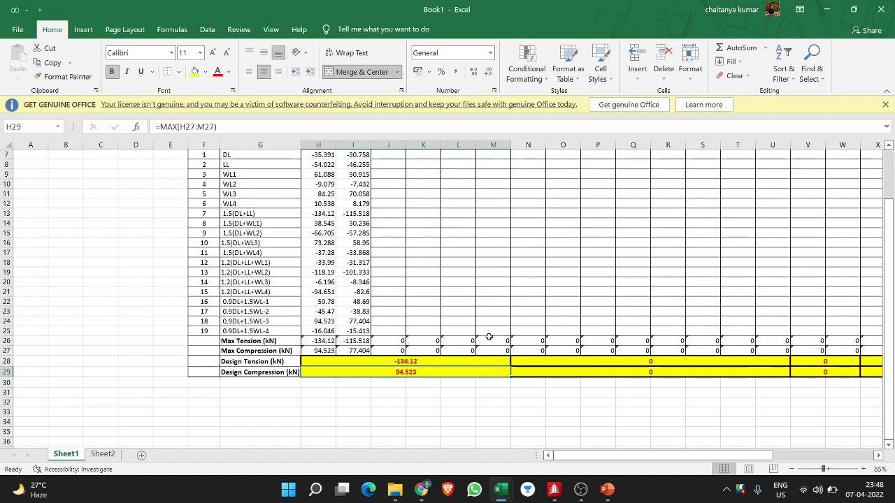
Inspect the Tie group's Design Tension and Design Compression formulas and the ranges they reference.
{"action": "scroll", "coordinate": [448, 266], "scroll_direction": "up", "scroll_amount": 1}
{"action": "scroll", "coordinate": [440, 299], "scroll_direction": "down", "scroll_amount": 1}
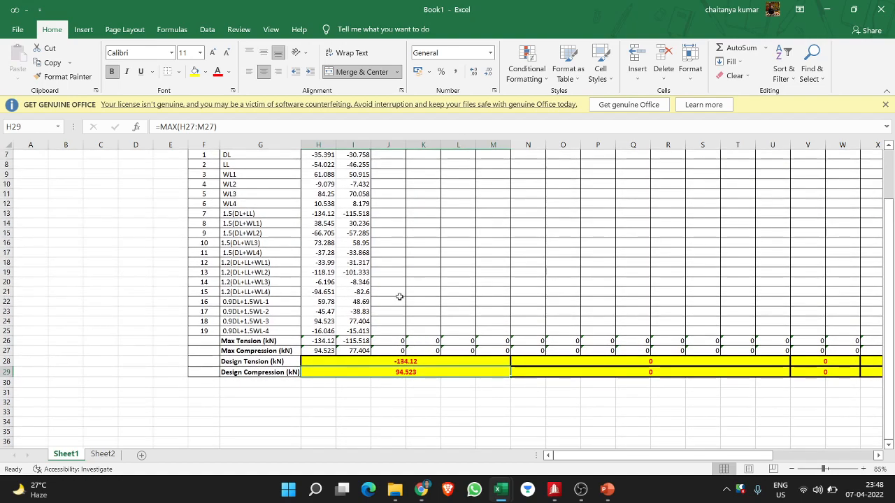
{"action": "left_click", "coordinate": [396, 360]}
{"action": "double_click", "coordinate": [396, 361]}
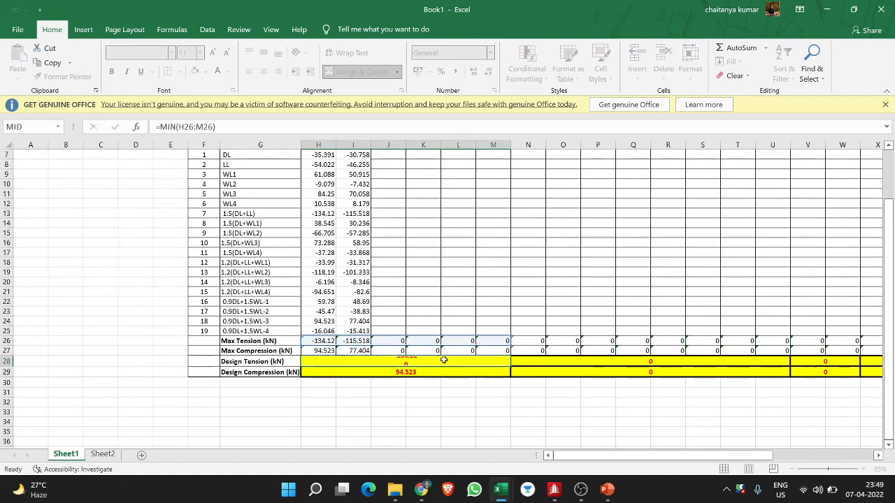
{"action": "key", "text": "Return"}
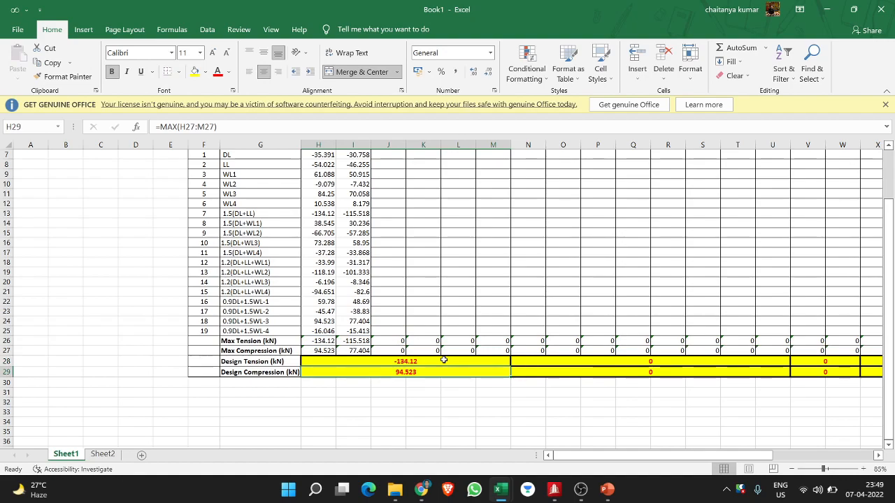
{"action": "double_click", "coordinate": [389, 372]}
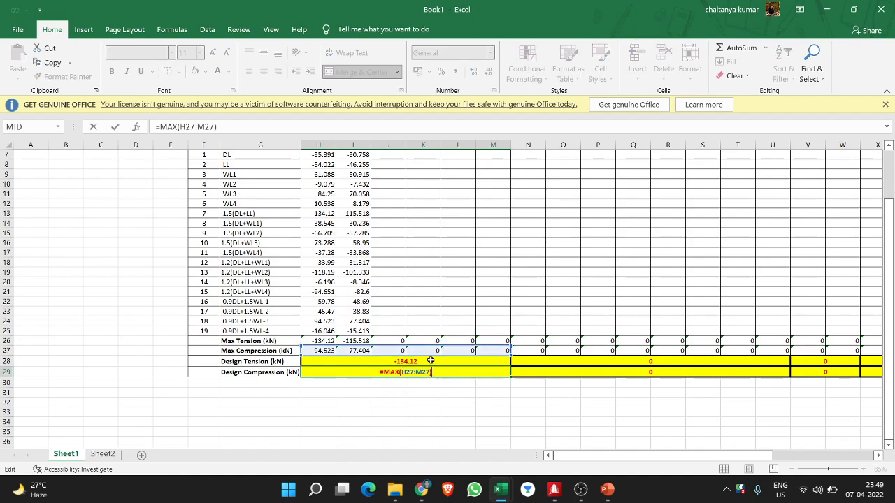
{"action": "left_click", "coordinate": [432, 361]}
{"action": "double_click", "coordinate": [432, 362]}
{"action": "double_click", "coordinate": [431, 373]}
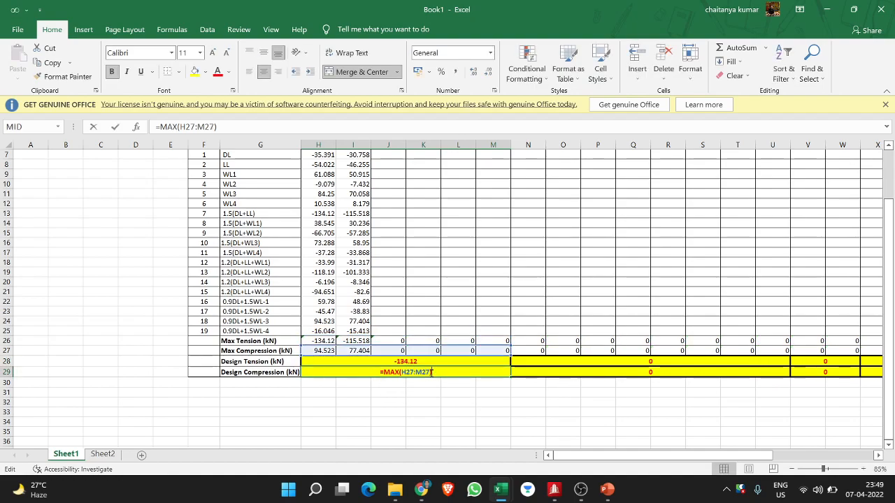
{"action": "left_click", "coordinate": [536, 374]}
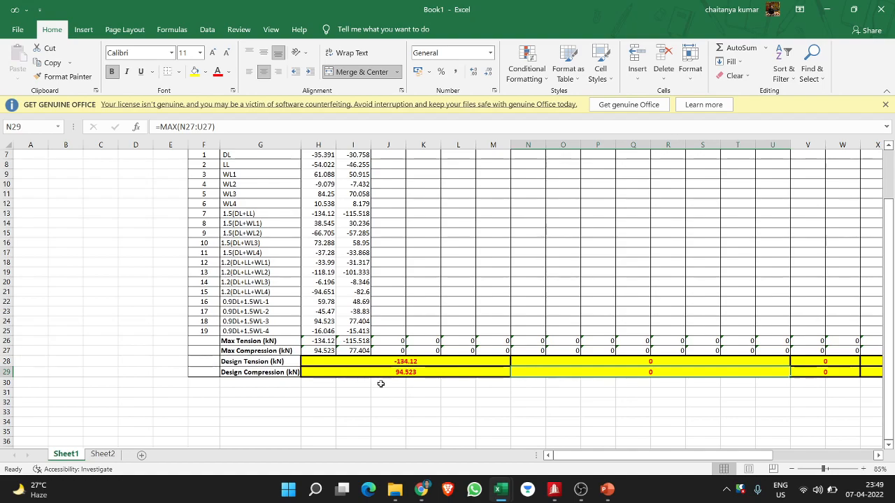
Switch to the worst combination table workbook and examine the completed forces and design rows for the Tie and Rafter groups.
{"action": "scroll", "coordinate": [404, 383], "scroll_direction": "up", "scroll_amount": 1}
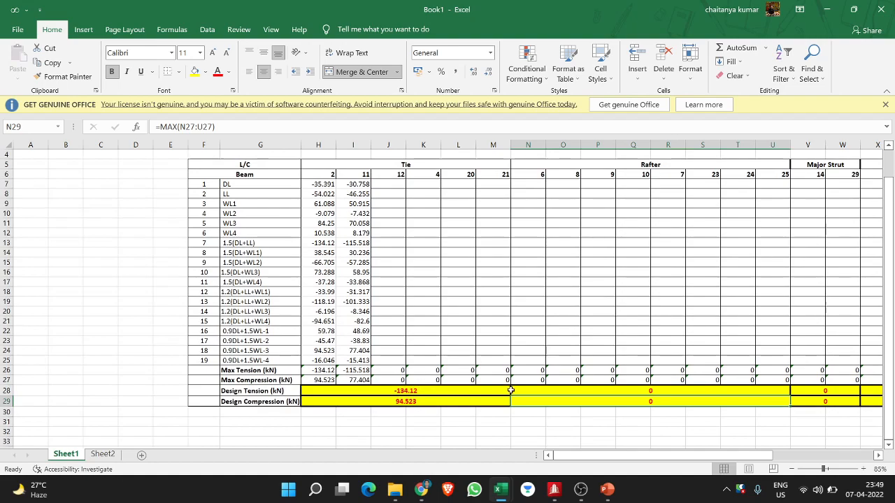
{"action": "left_click_drag", "start_coordinate": [627, 457], "coordinate": [628, 458]}
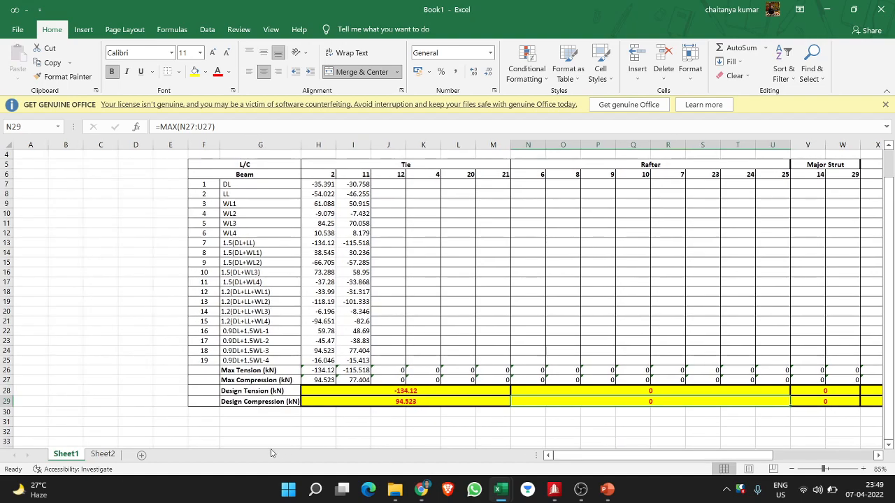
{"action": "mouse_move", "coordinate": [498, 491]}
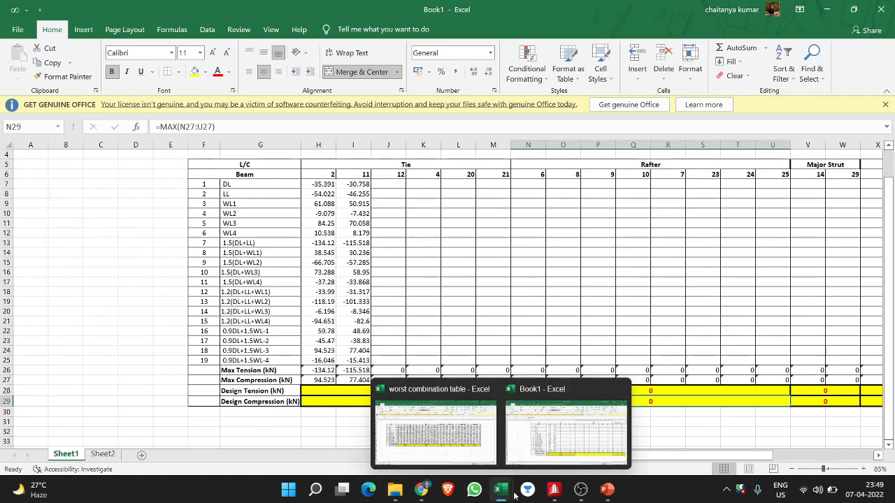
{"action": "left_click", "coordinate": [432, 386]}
{"action": "left_click", "coordinate": [342, 372]}
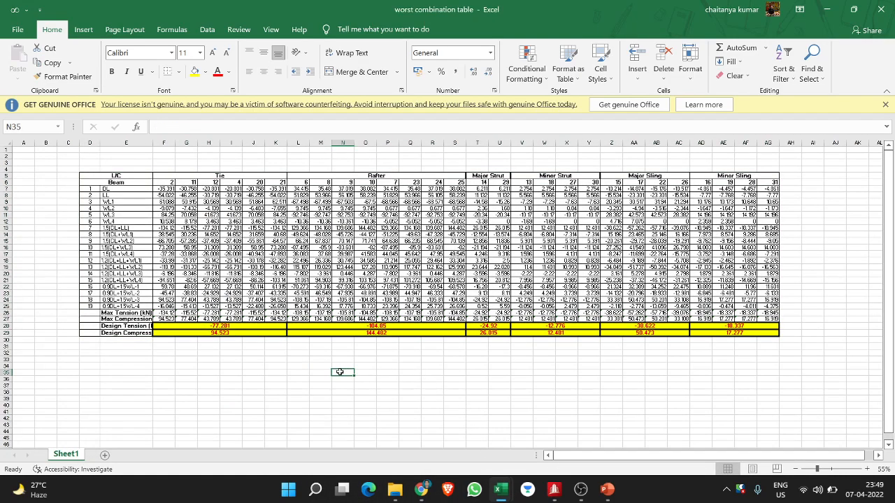
{"action": "scroll", "coordinate": [179, 282], "scroll_direction": "up", "scroll_amount": 3, "text": "ctrl"}
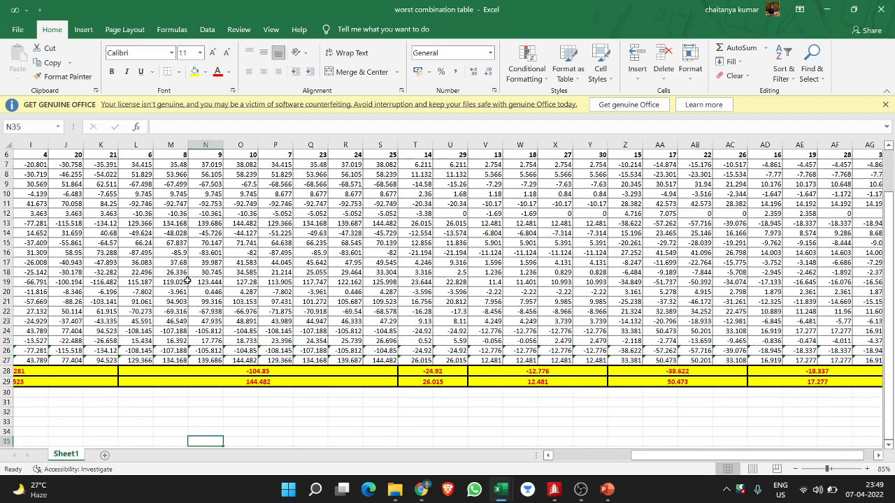
{"action": "left_click_drag", "start_coordinate": [644, 461], "coordinate": [603, 461]}
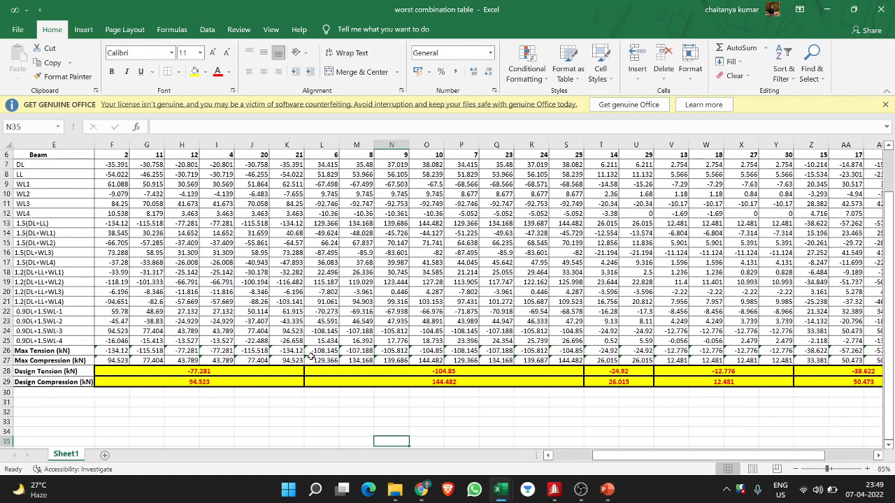
{"action": "scroll", "coordinate": [300, 353], "scroll_direction": "up", "scroll_amount": 1}
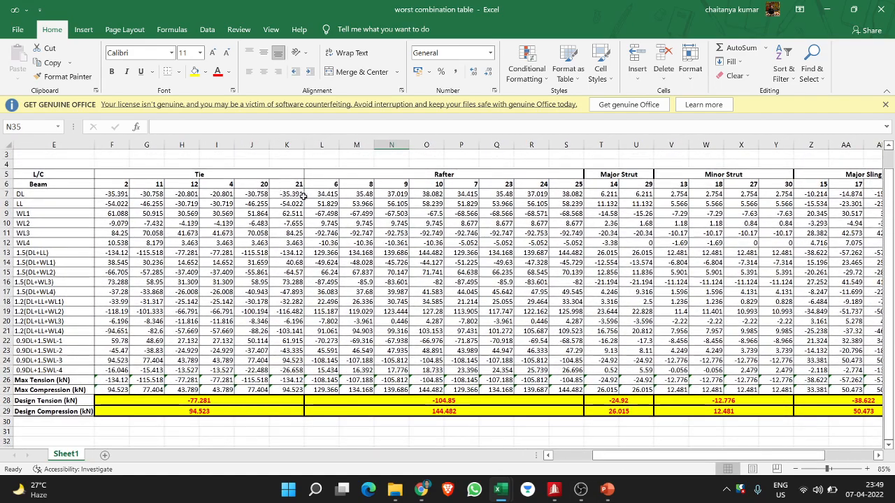
Change the Tie group's Design Tension formula in F28 of the worst combination table to =MIN(F26:K26).
{"action": "double_click", "coordinate": [146, 402]}
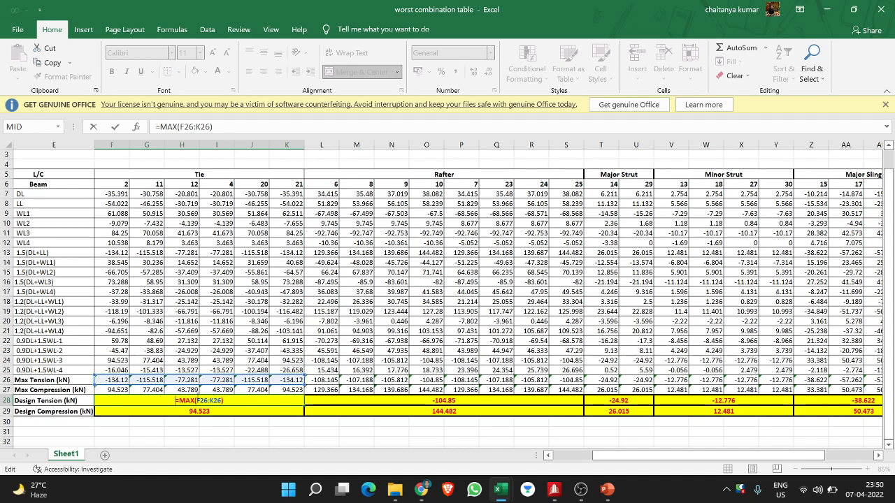
{"action": "left_click", "coordinate": [196, 401]}
{"action": "key", "text": "BackSpace"}
{"action": "key", "text": "BackSpace"}
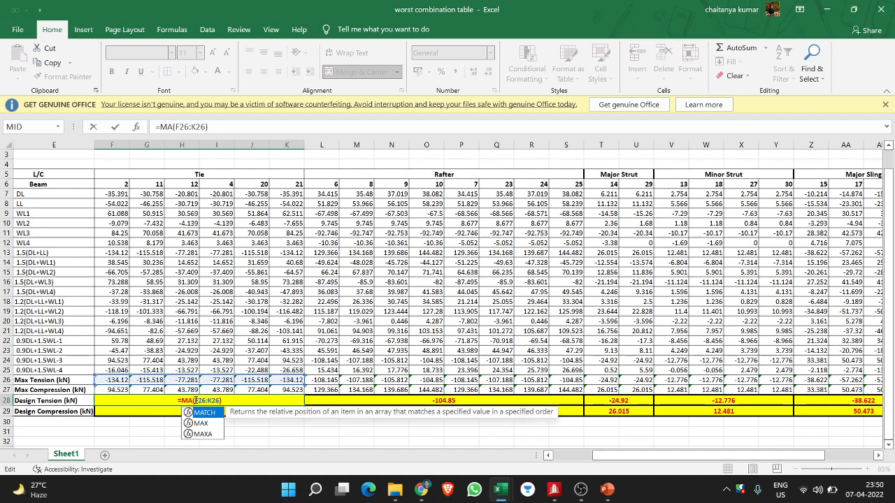
{"action": "type", "text": "IN"}
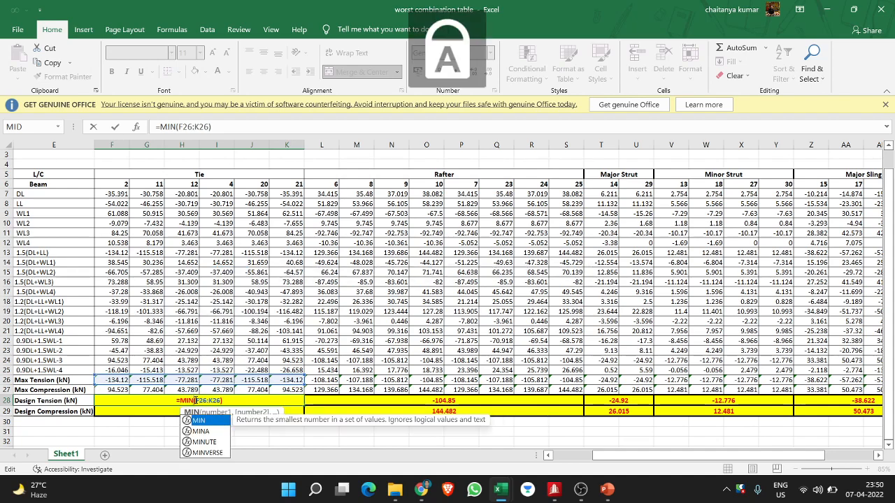
{"action": "key", "text": "Return"}
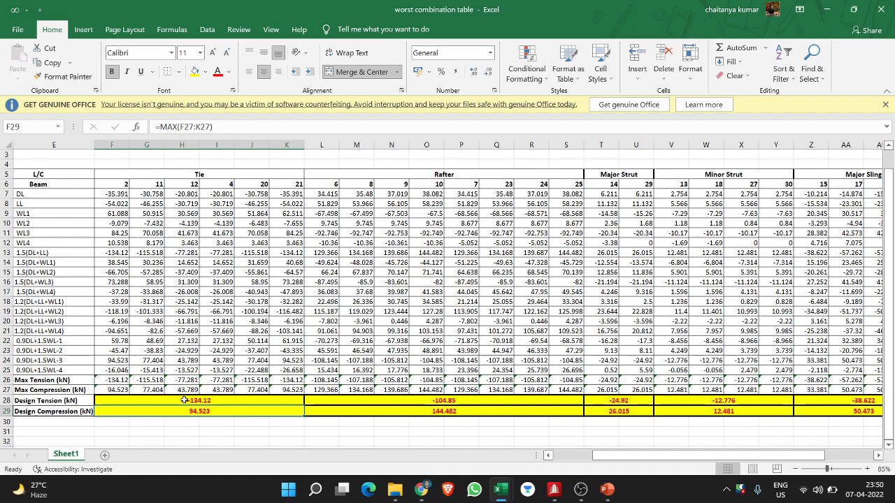
Change the Rafter group's Design Tension formula in L28 of the worst combination table to =MIN(L26:S26).
{"action": "left_click", "coordinate": [184, 400]}
{"action": "left_click_drag", "start_coordinate": [304, 406], "coordinate": [151, 409]}
{"action": "left_click", "coordinate": [335, 408]}
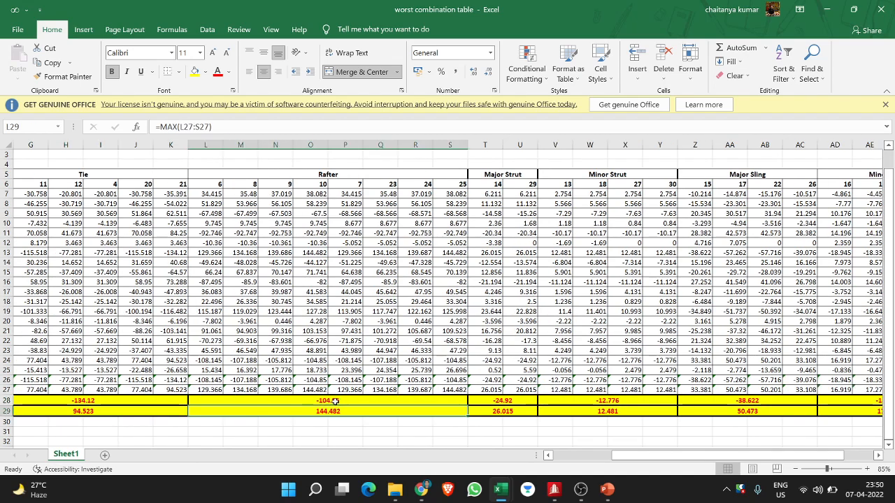
{"action": "left_click", "coordinate": [338, 402]}
{"action": "double_click", "coordinate": [342, 401]}
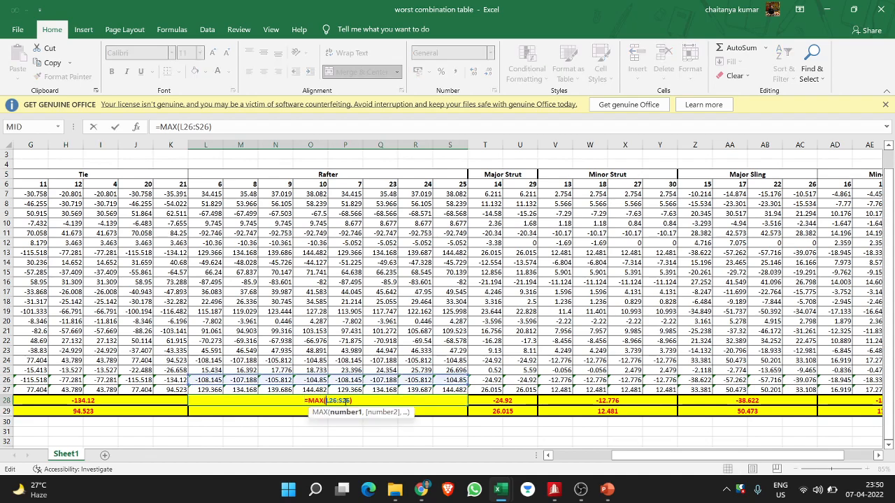
{"action": "key", "text": "Left"}
{"action": "key", "text": "BackSpace"}
{"action": "key", "text": "BackSpace"}
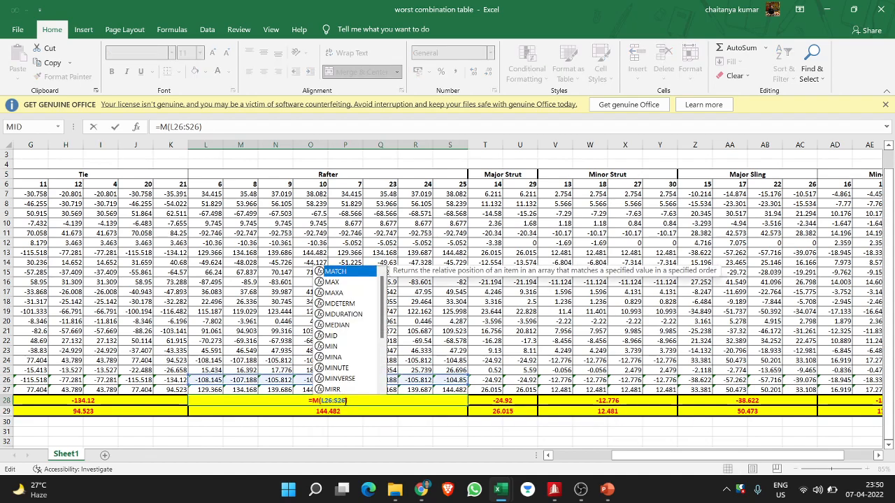
{"action": "key", "text": "Caps_Lock"}
{"action": "type", "text": "in"}
{"action": "key", "text": "BackSpace"}
{"action": "key", "text": "BackSpace"}
{"action": "type", "text": "in"}
{"action": "key", "text": "BackSpace"}
{"action": "key", "text": "BackSpace"}
{"action": "key", "text": "Caps_Lock"}
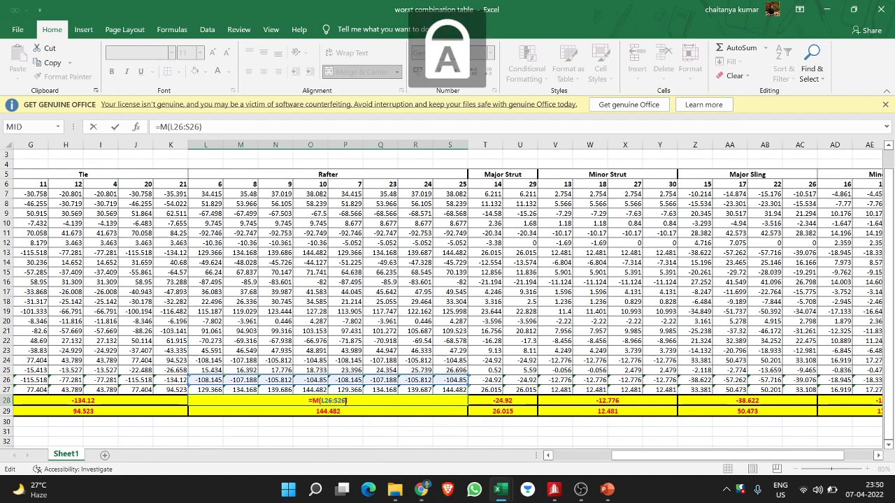
{"action": "type", "text": "IN"}
{"action": "key", "text": "Return"}
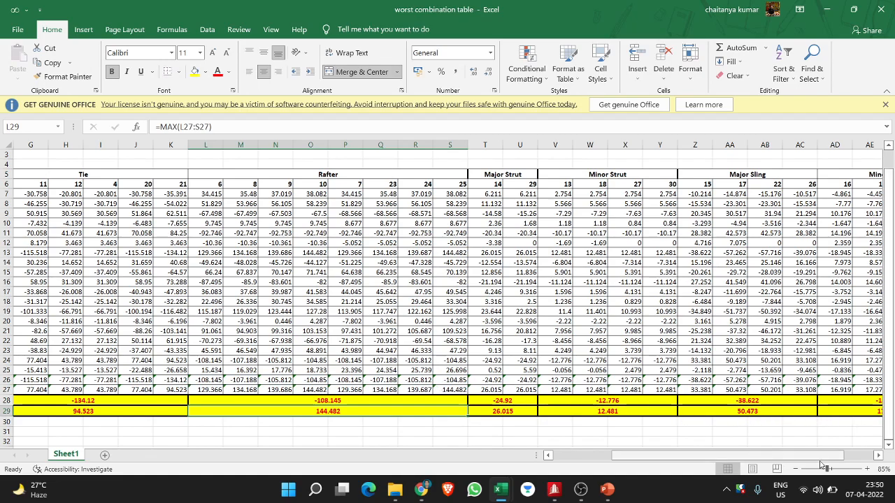
Look across all member groups of the worst combination table and switch to Sheet2 of the Book1 workbook.
{"action": "left_click_drag", "start_coordinate": [811, 455], "coordinate": [750, 455]}
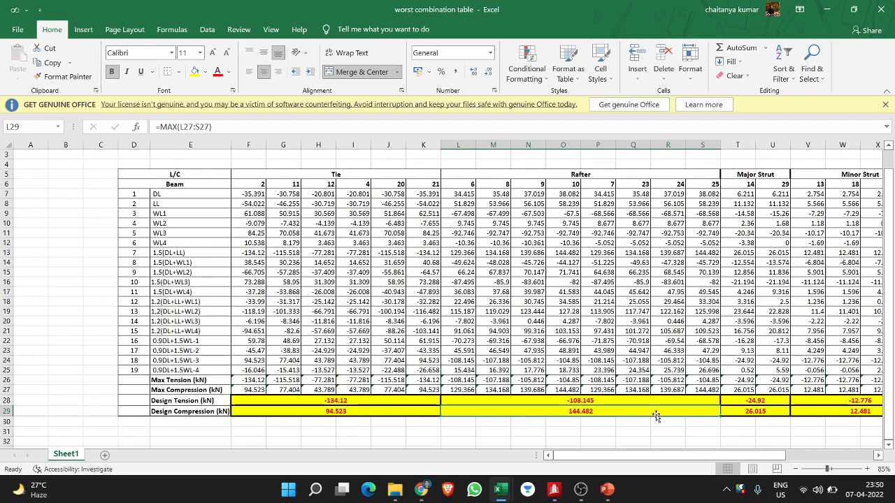
{"action": "left_click_drag", "start_coordinate": [701, 456], "coordinate": [786, 457]}
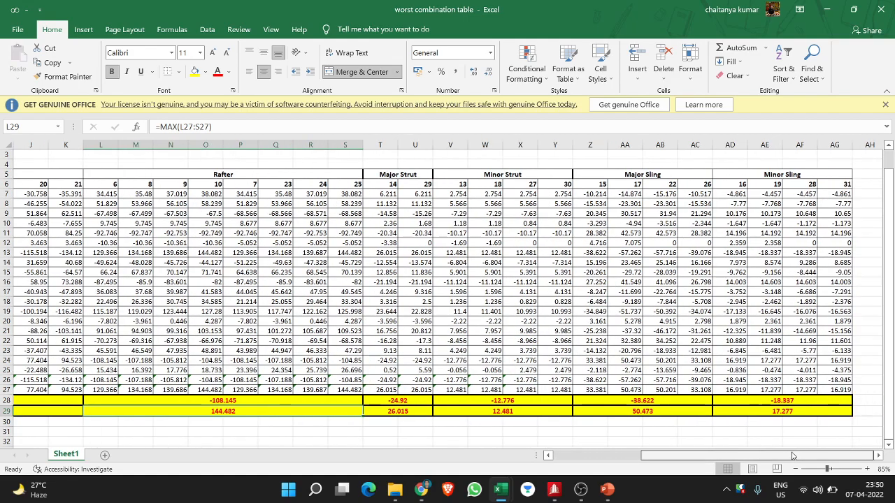
{"action": "mouse_move", "coordinate": [501, 487]}
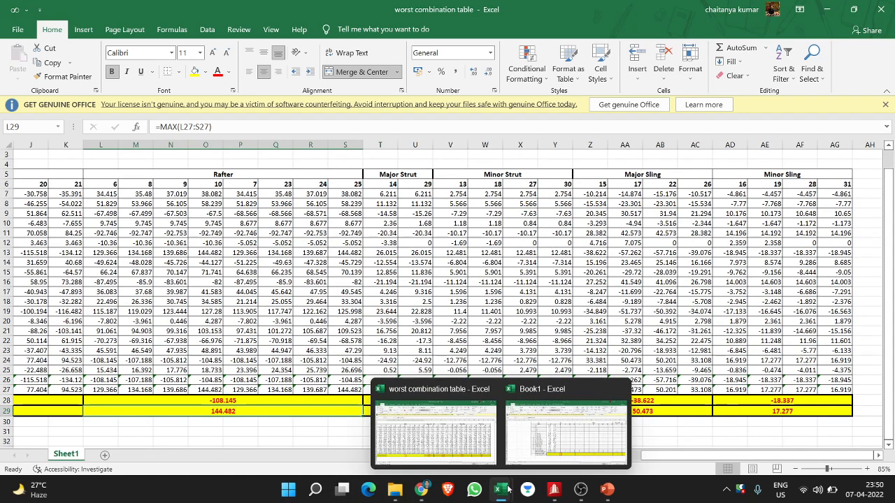
{"action": "left_click", "coordinate": [568, 440]}
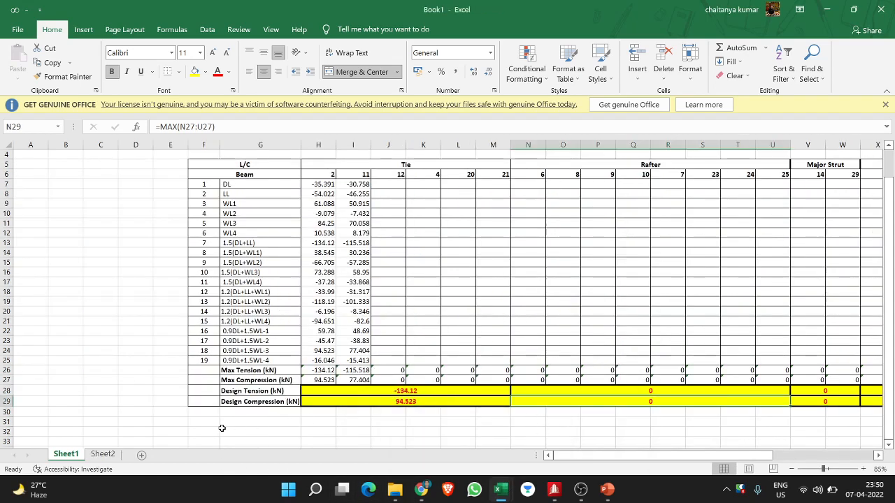
{"action": "left_click", "coordinate": [103, 454]}
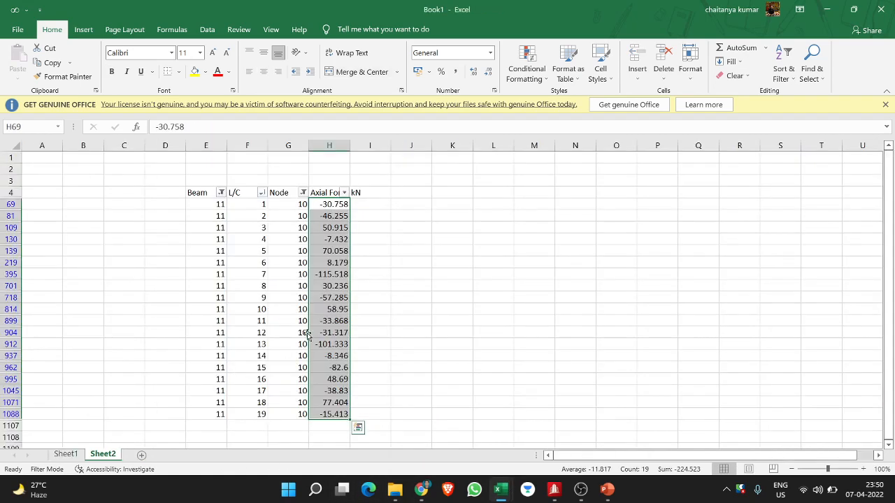
Include node 11 again in the Node filter so beam 11's rows for both end nodes are listed.
{"action": "left_click", "coordinate": [303, 192]}
{"action": "left_click", "coordinate": [179, 348]}
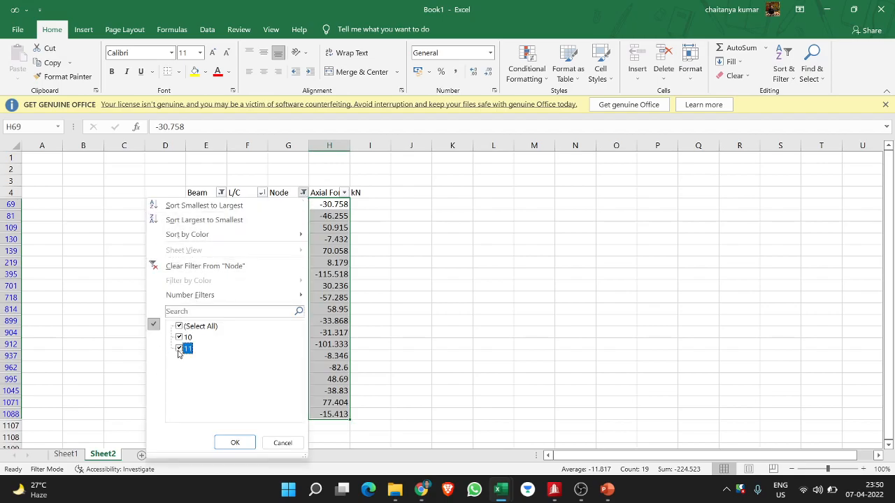
{"action": "left_click", "coordinate": [234, 443]}
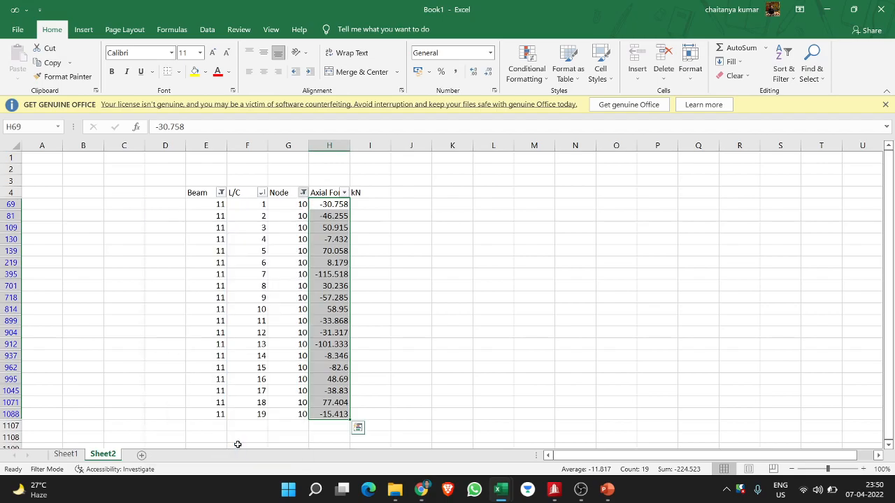
Change the Beam filter from beam 11 to beam 18 only.
{"action": "left_click", "coordinate": [216, 192]}
{"action": "scroll", "coordinate": [109, 393], "scroll_direction": "down", "scroll_amount": 2}
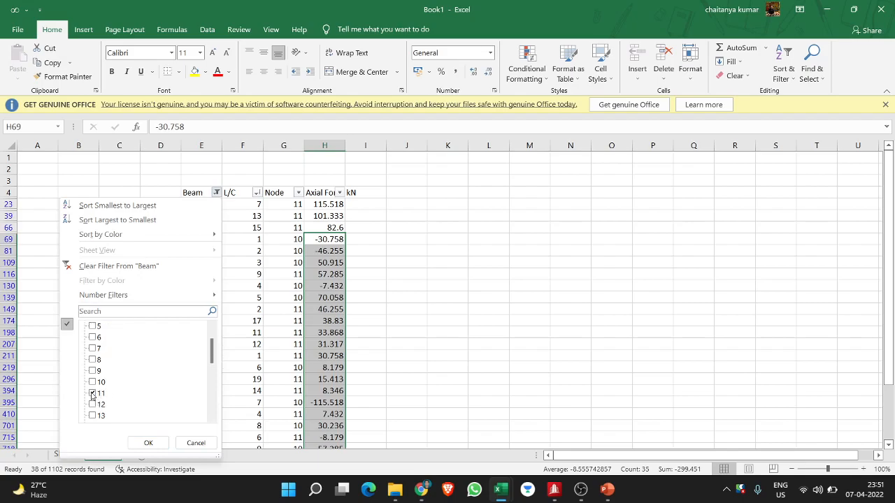
{"action": "left_click", "coordinate": [93, 393]}
{"action": "scroll", "coordinate": [95, 381], "scroll_direction": "down", "scroll_amount": 3}
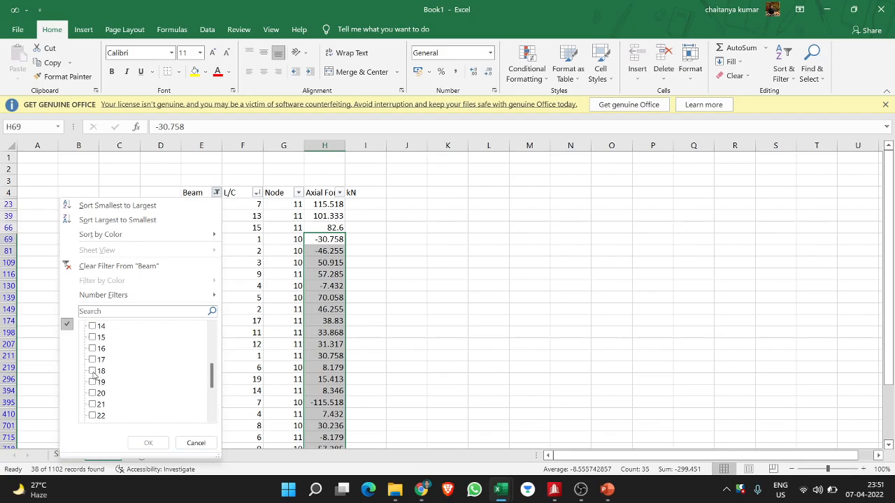
{"action": "left_click", "coordinate": [93, 371]}
{"action": "left_click", "coordinate": [147, 442]}
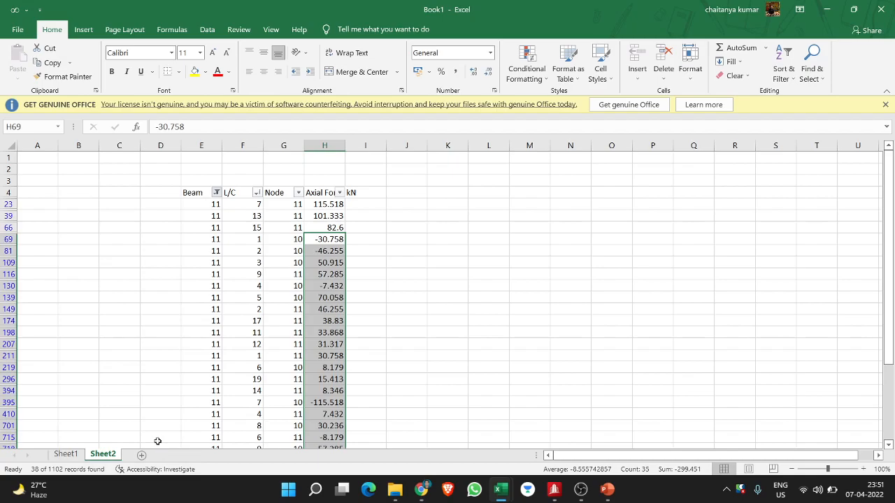
Sort beam 18's rows by L/C from smallest to largest and filter the Node column to node 12 only.
{"action": "left_click", "coordinate": [258, 192]}
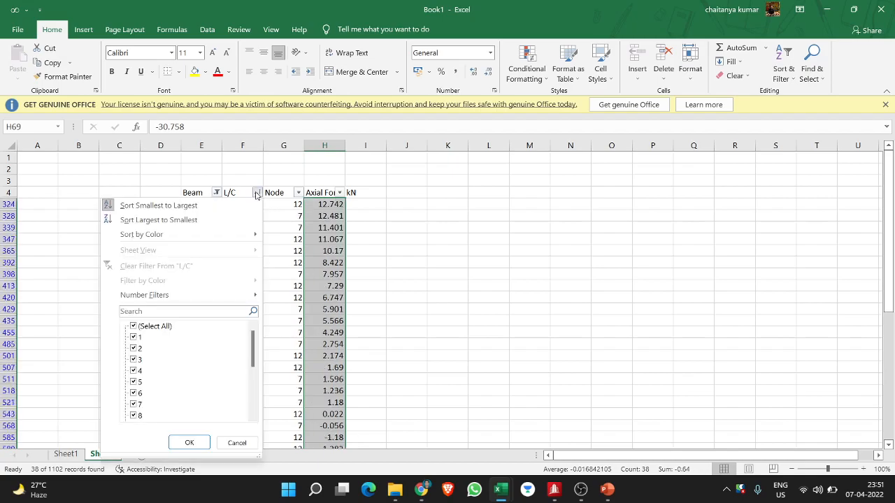
{"action": "left_click", "coordinate": [174, 206]}
{"action": "left_click", "coordinate": [298, 192]}
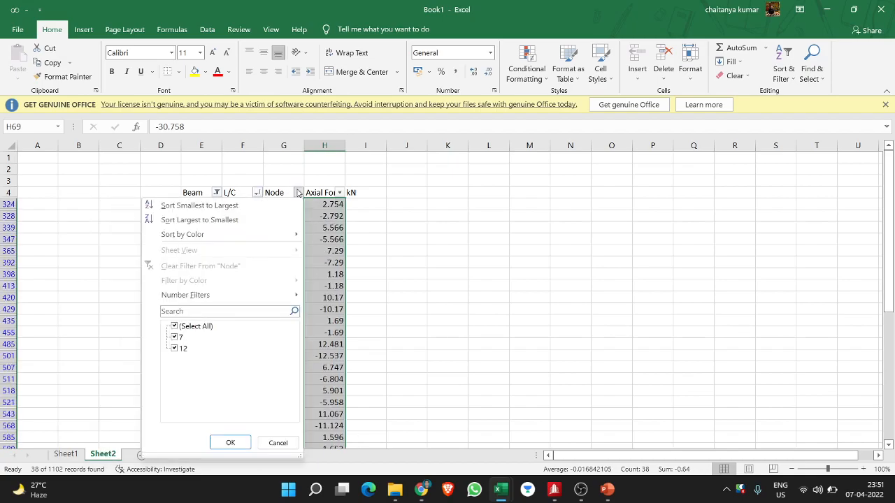
{"action": "left_click", "coordinate": [176, 339]}
{"action": "left_click", "coordinate": [234, 443]}
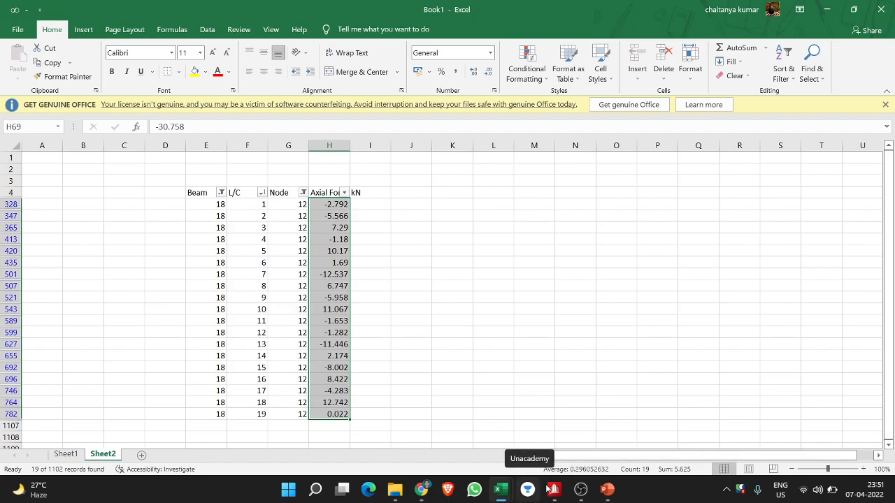
{"action": "mouse_move", "coordinate": [573, 493]}
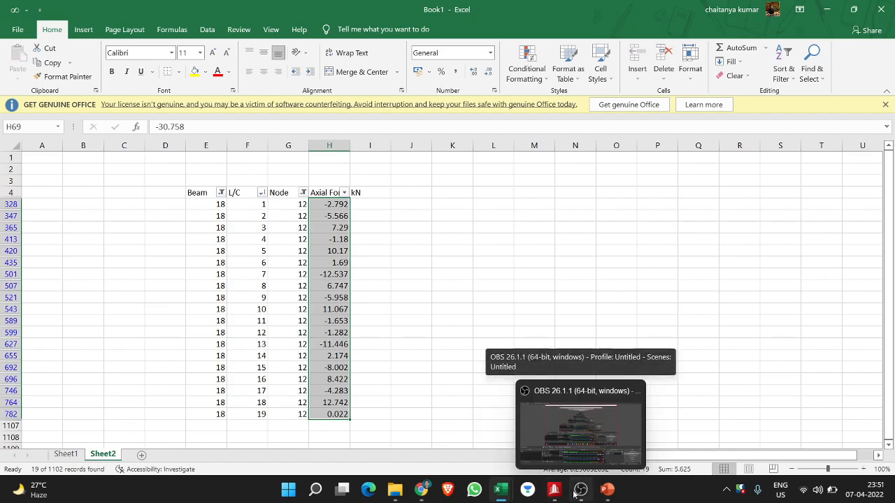